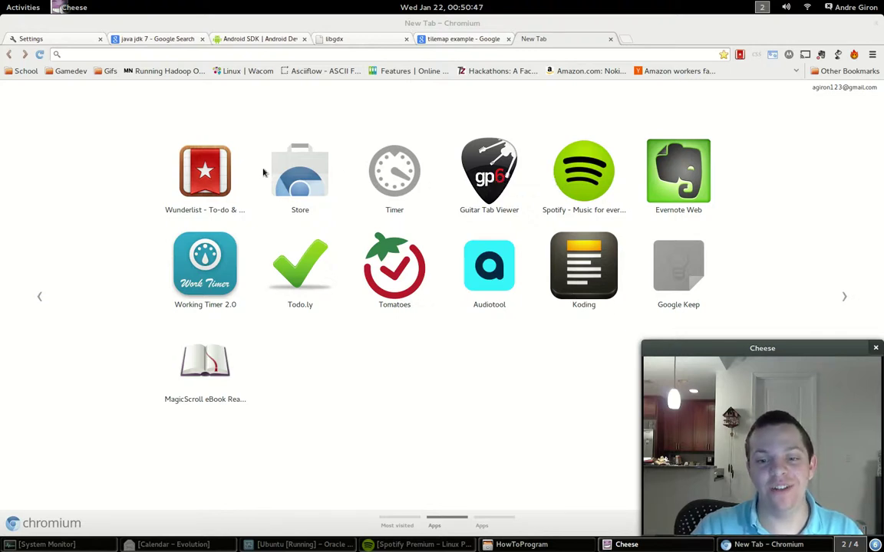
Open the Java SE Downloads page on Oracle Technology Network from the "java jdk 7" search results.
left_click(112, 40)
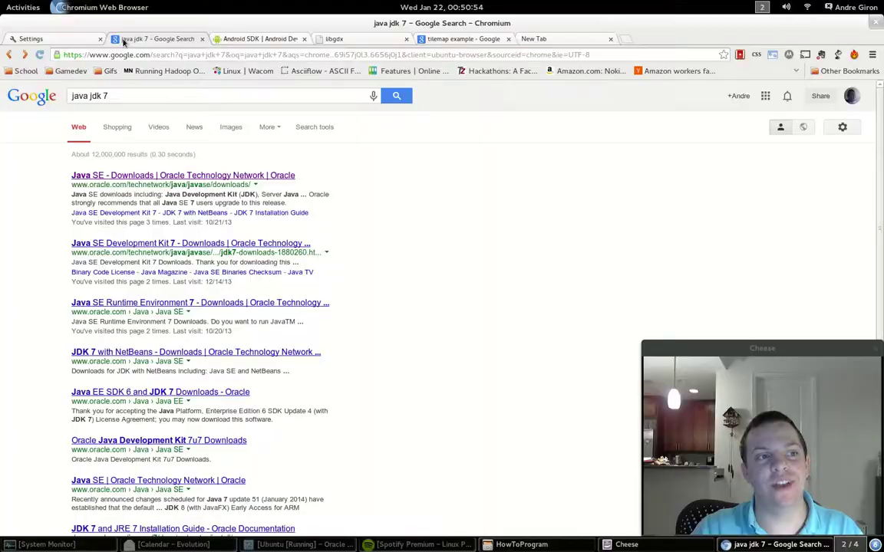
left_click_drag(112, 96, 61, 95)
left_click(126, 96)
left_click_drag(135, 96, 60, 96)
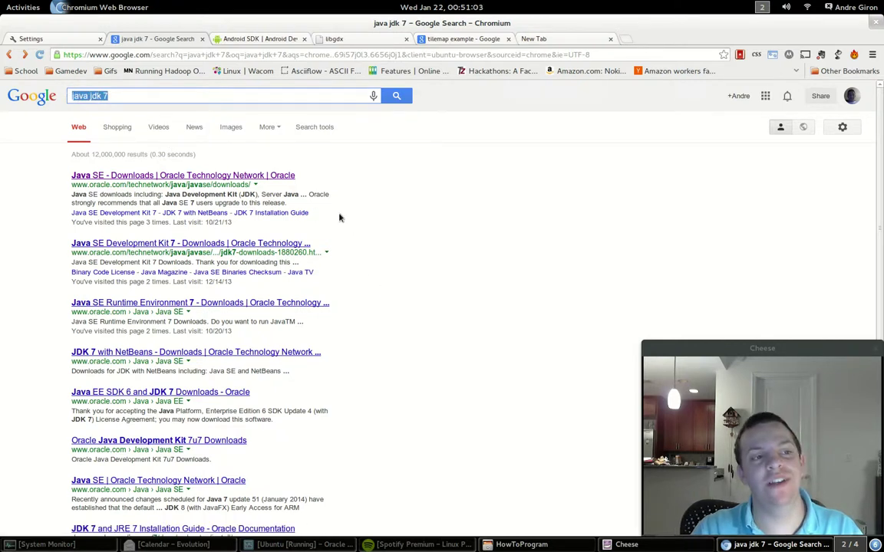
left_click(134, 96)
left_click_drag(201, 98, 67, 95)
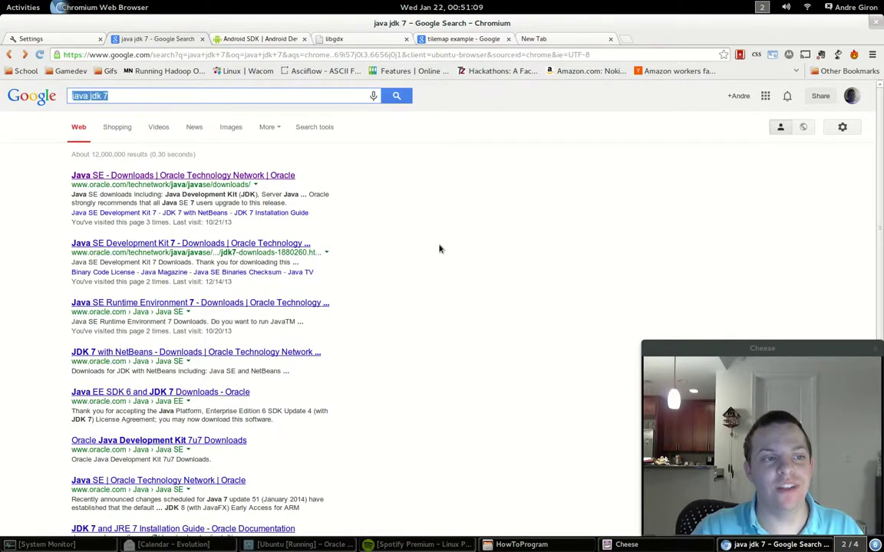
left_click(398, 223)
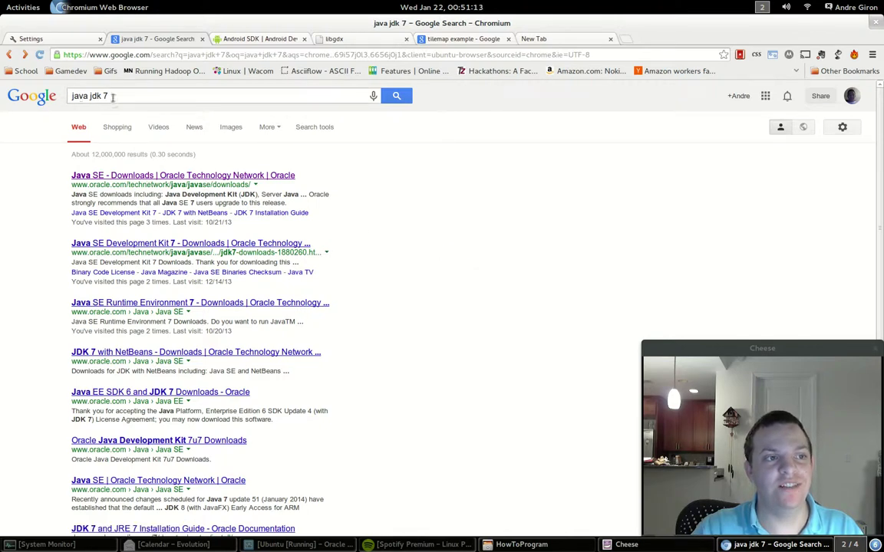
left_click(137, 178)
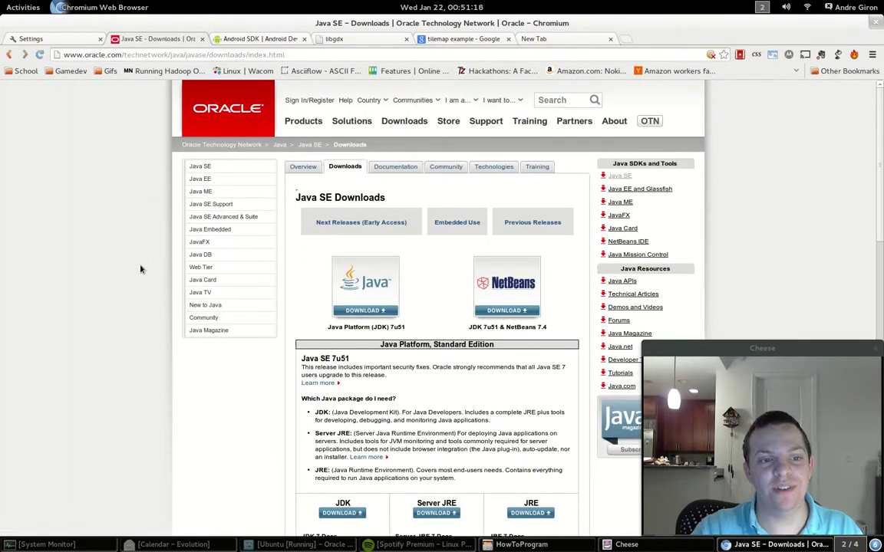
Review the Java SE 7u51 packages and open the JDK 7 Installation Instructions.
scroll(140, 268, "down", 4)
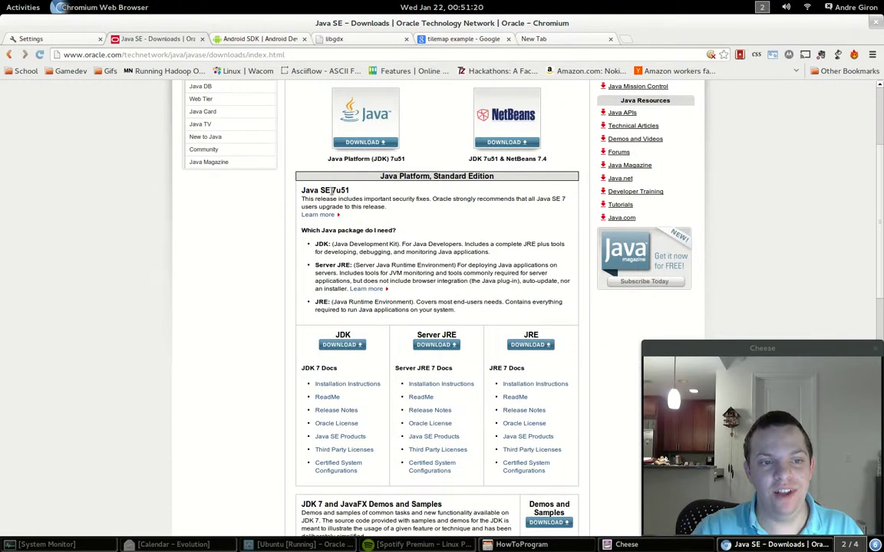
triple_click(333, 190)
left_click(377, 195)
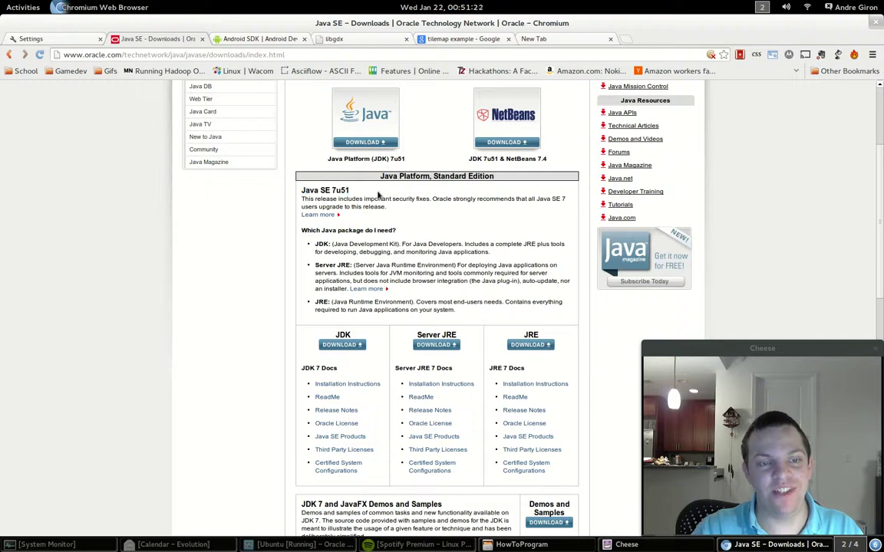
scroll(368, 198, "down", 1)
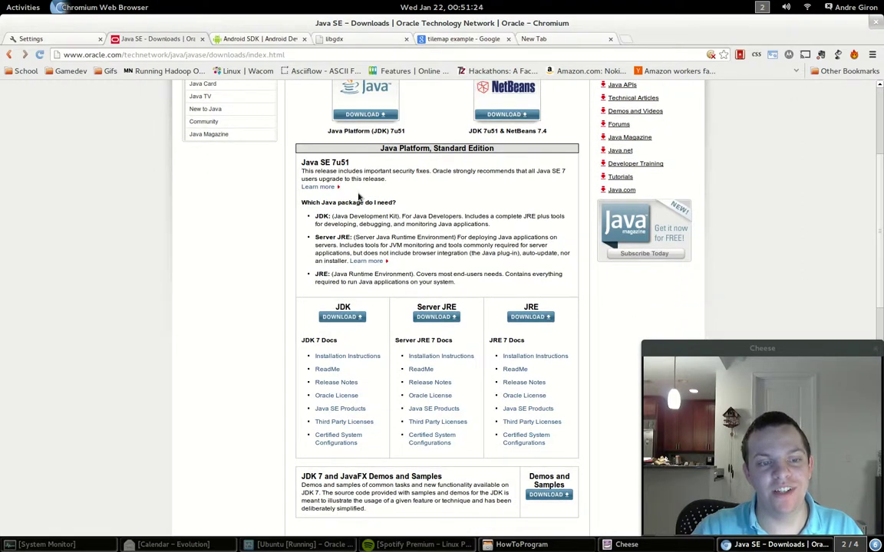
scroll(270, 243, "down", 2)
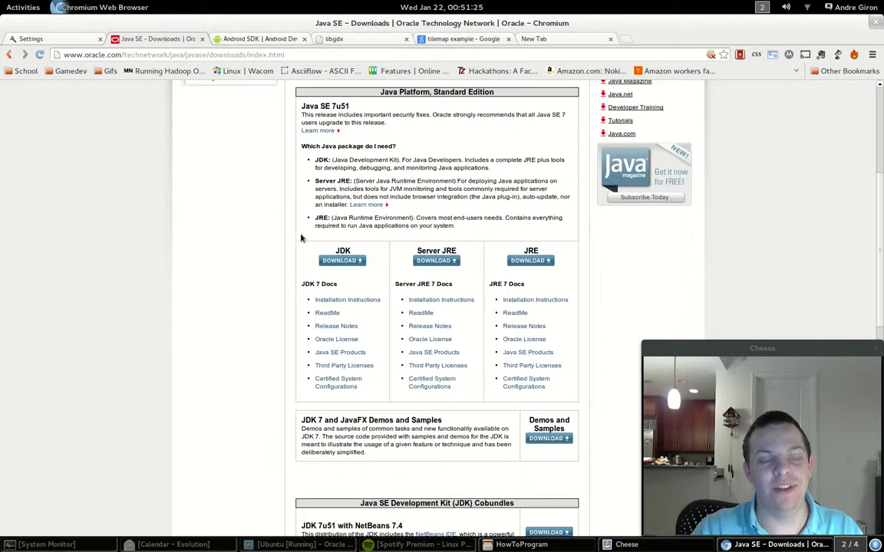
scroll(256, 246, "down", 1)
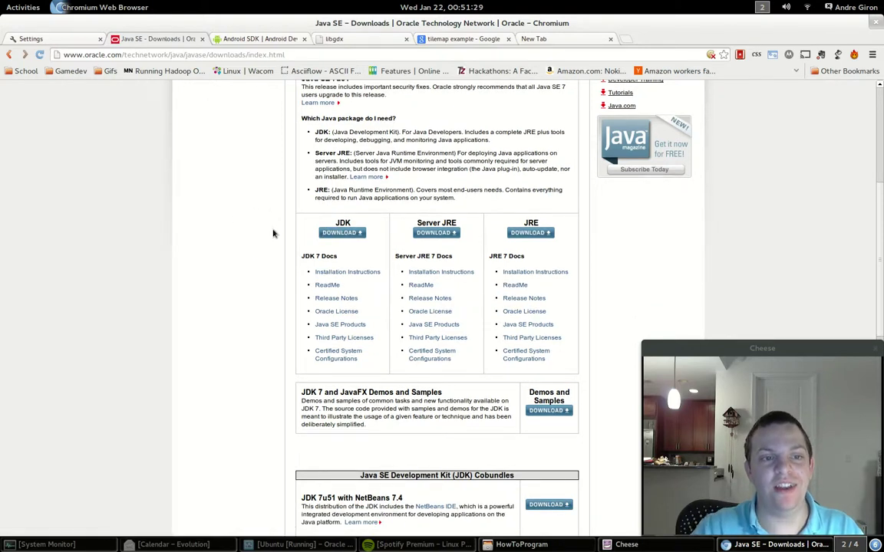
left_click(316, 273)
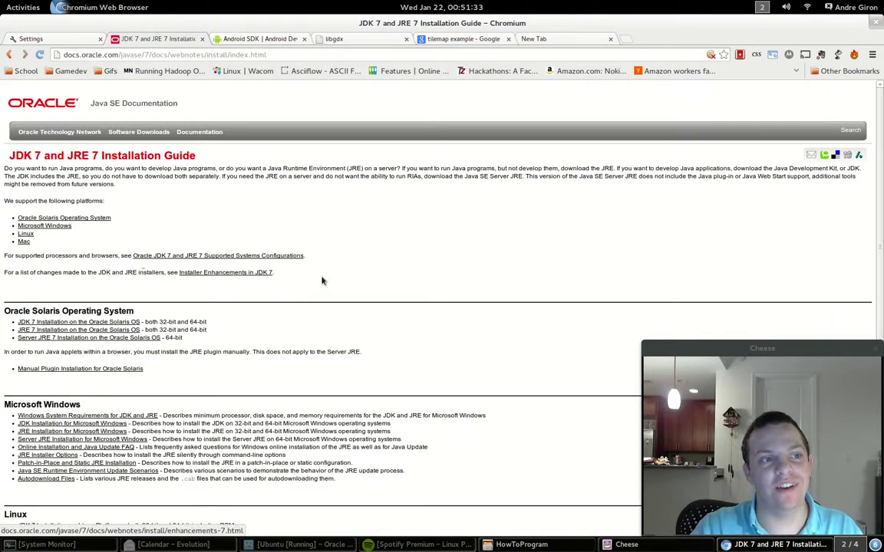
Examine the installation guide's platform sections, including the Linux one, and return to the start of the guide.
scroll(319, 264, "down", 2)
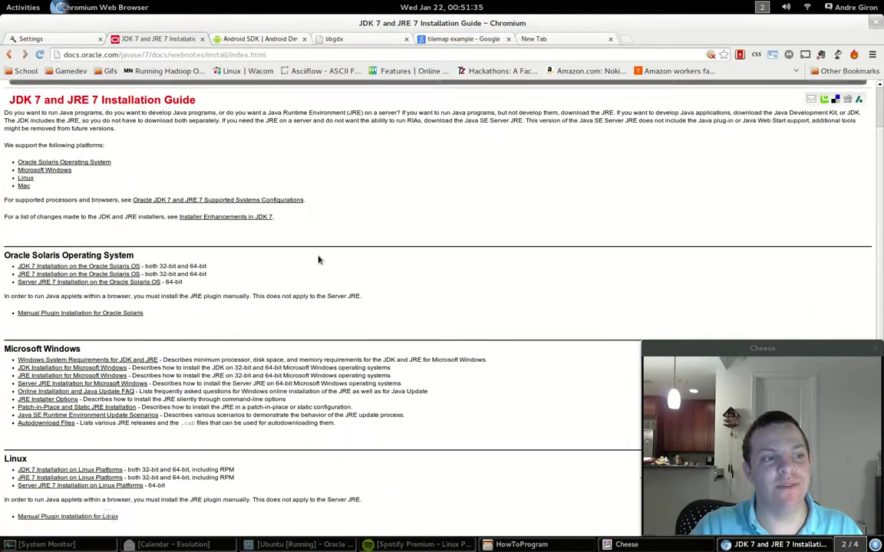
scroll(320, 261, "down", 2)
scroll(320, 261, "up", 4)
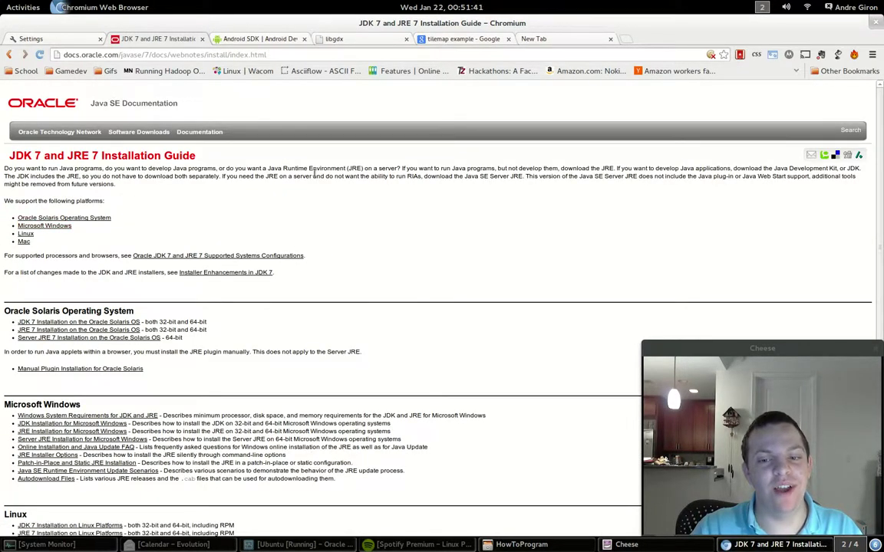
left_click(19, 235)
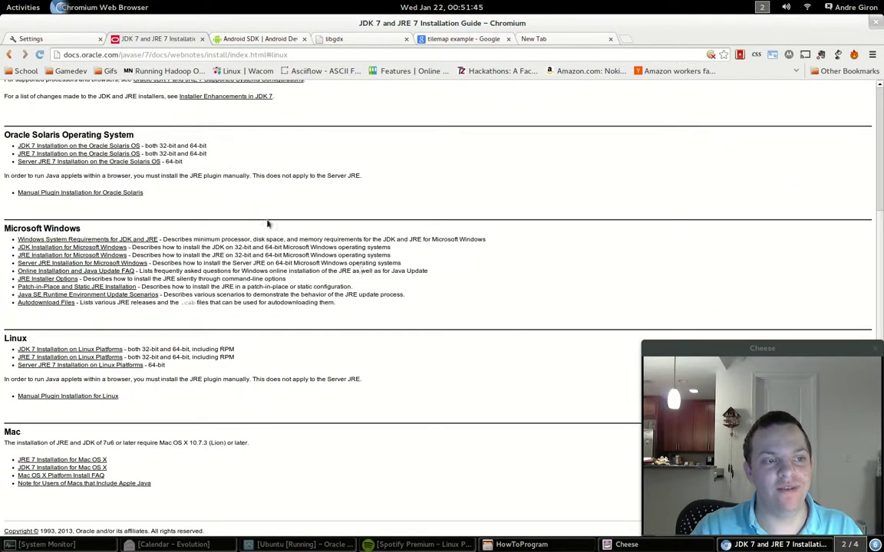
scroll(267, 223, "up", 5)
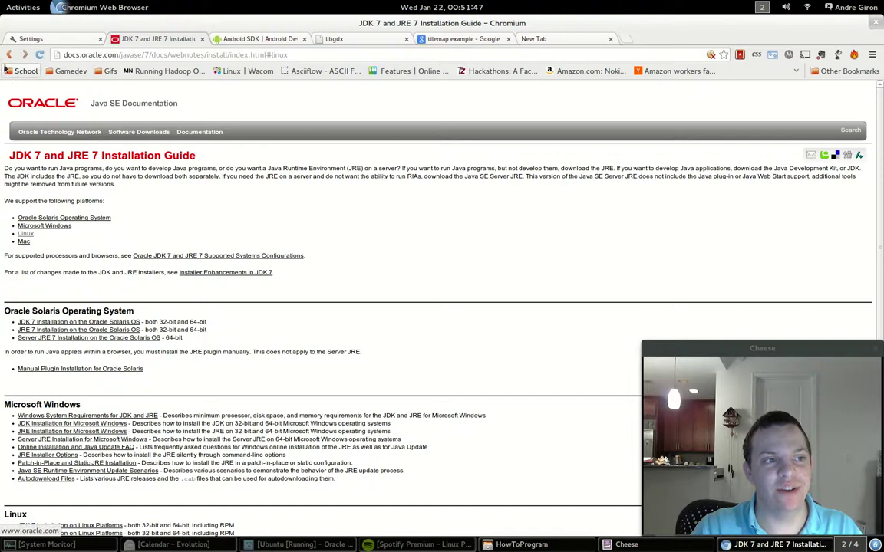
left_click(8, 55)
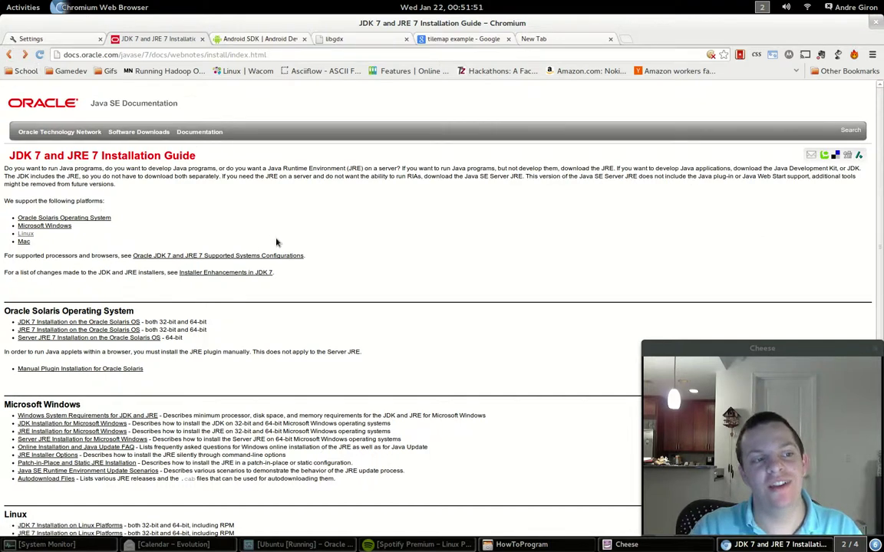
scroll(277, 242, "down", 2)
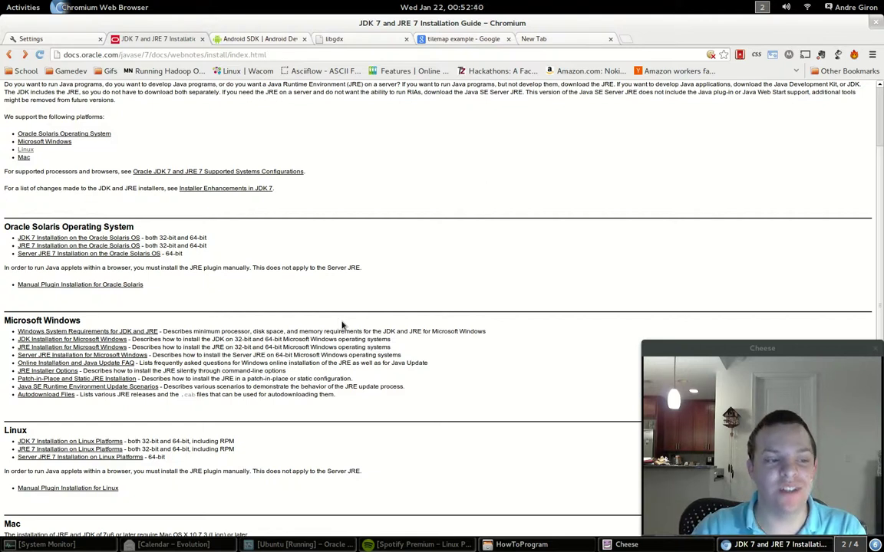
scroll(361, 247, "up", 2)
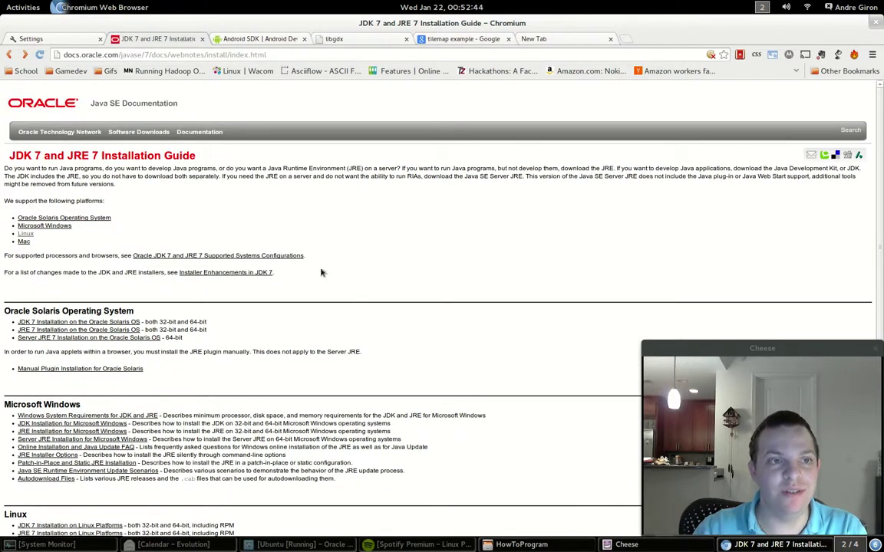
Search the web for "android sdk" in the Android SDK tab and open the Android Developers SDK result.
left_click(246, 43)
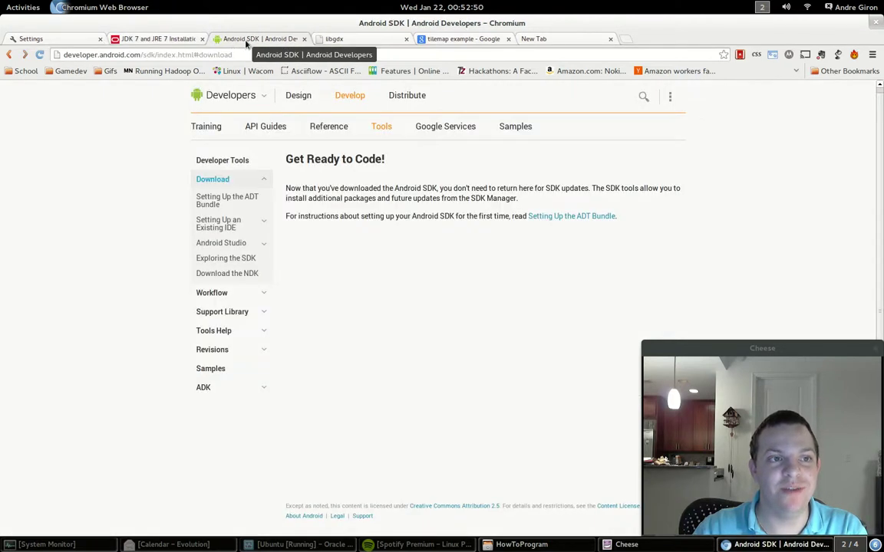
left_click(214, 181)
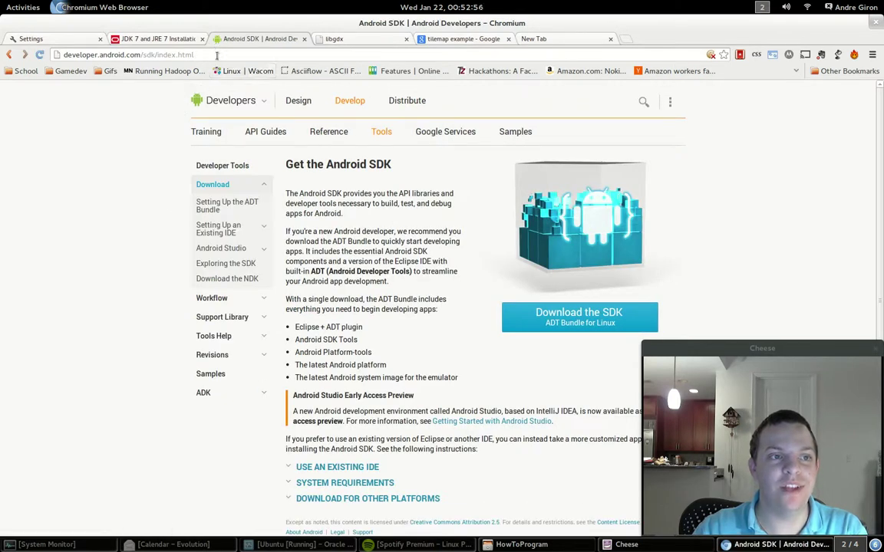
left_click(54, 54)
type("android sdk")
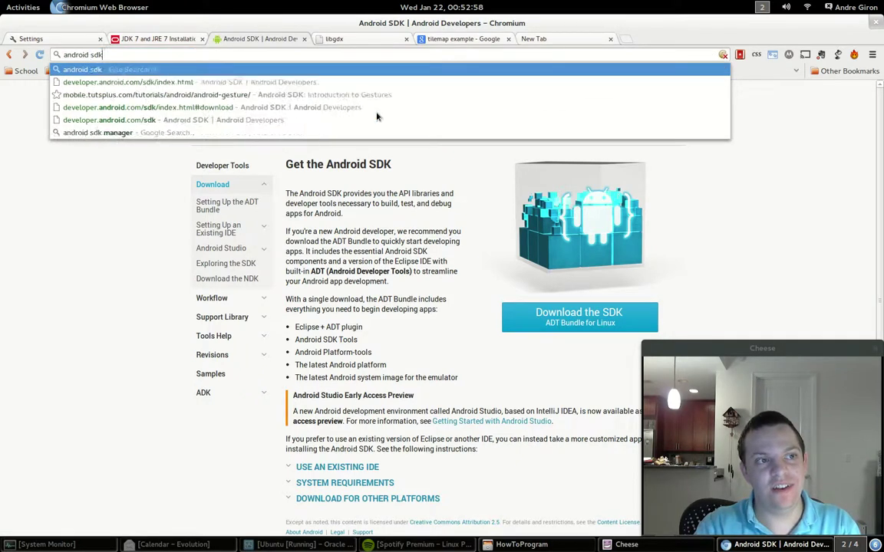
key("Return")
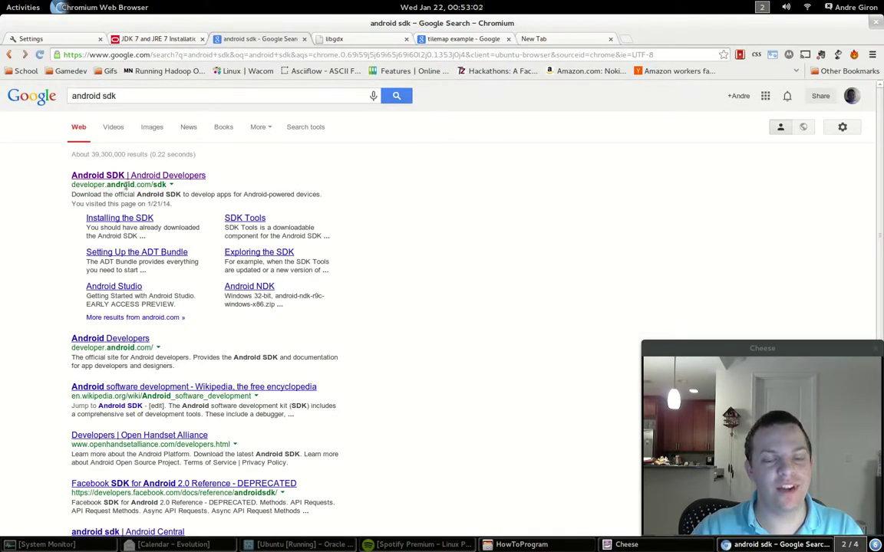
left_click(161, 176)
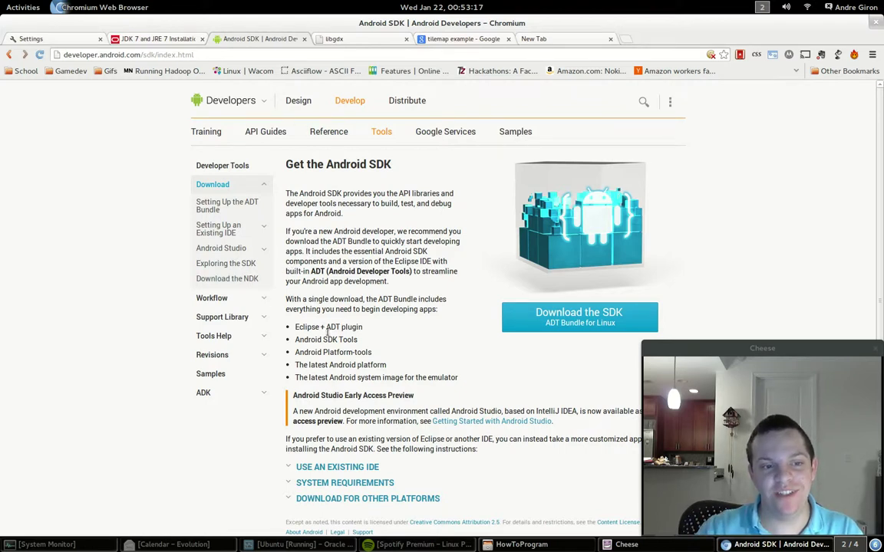
Examine the ADT Bundle contents on the Get the Android SDK page, highlighting the Eclipse + ADT plugin entry.
double_click(303, 328)
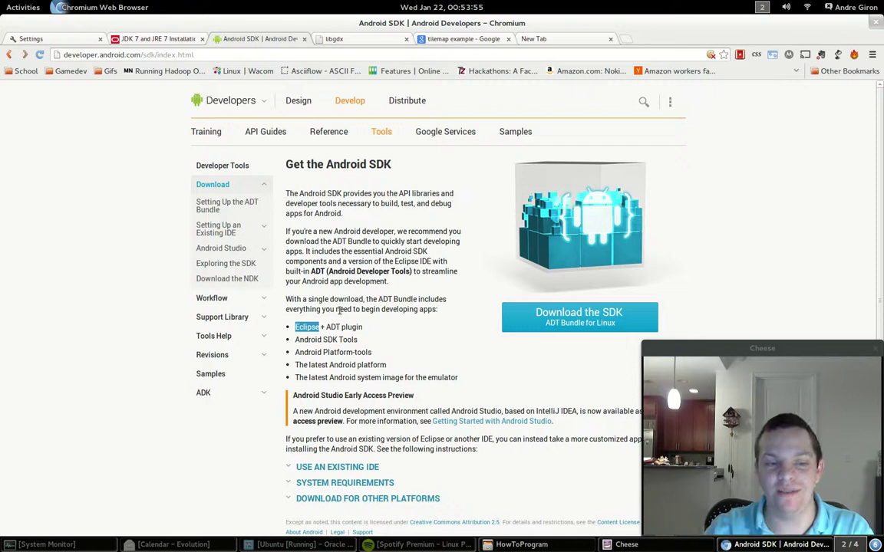
left_click(308, 327)
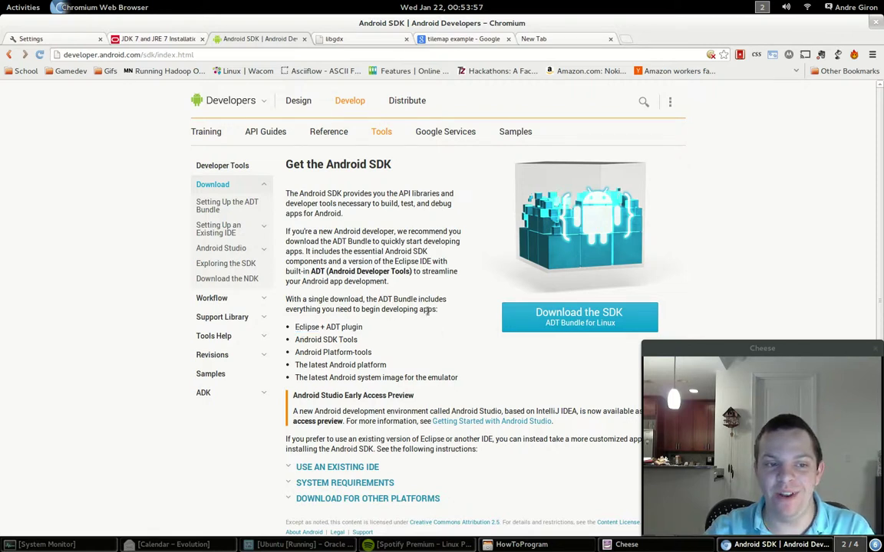
triple_click(308, 327)
left_click(334, 312)
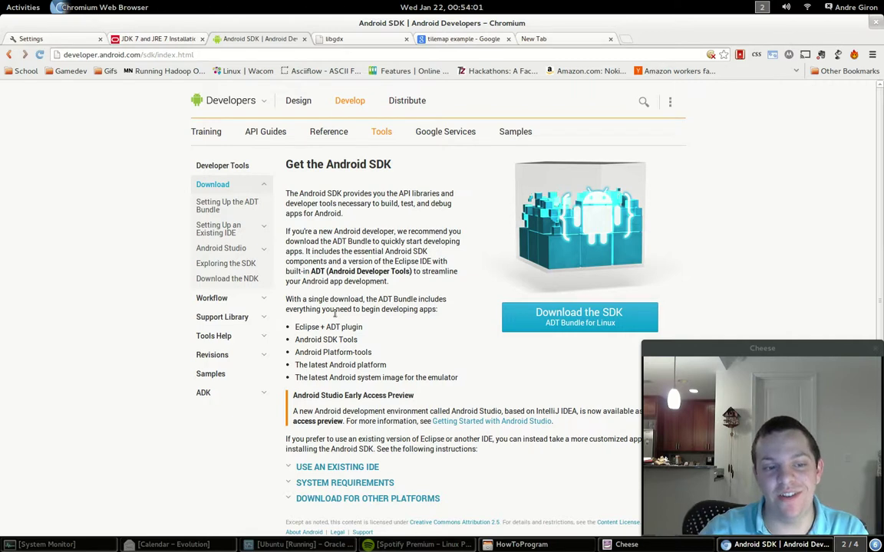
scroll(335, 313, "down", 1)
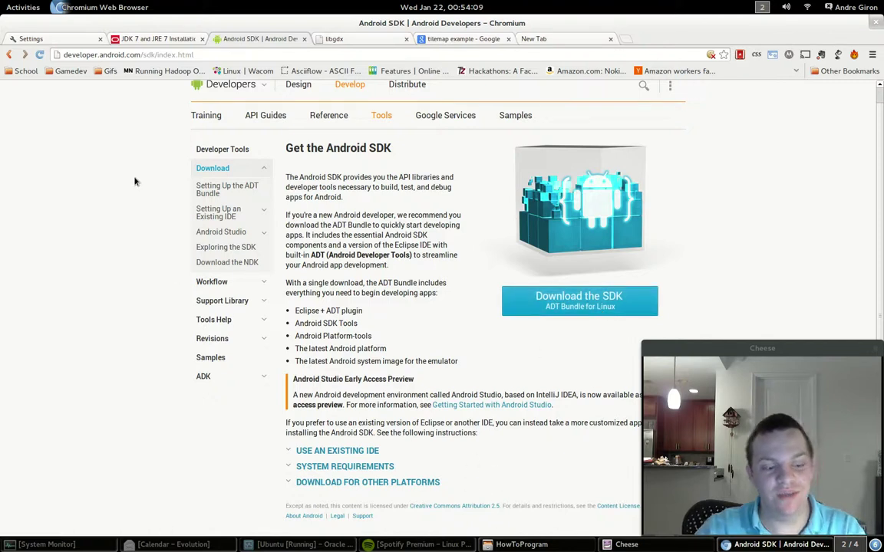
Switch to the Files app and open the Documents folder by way of Home and Downloads.
key("super")
type("files")
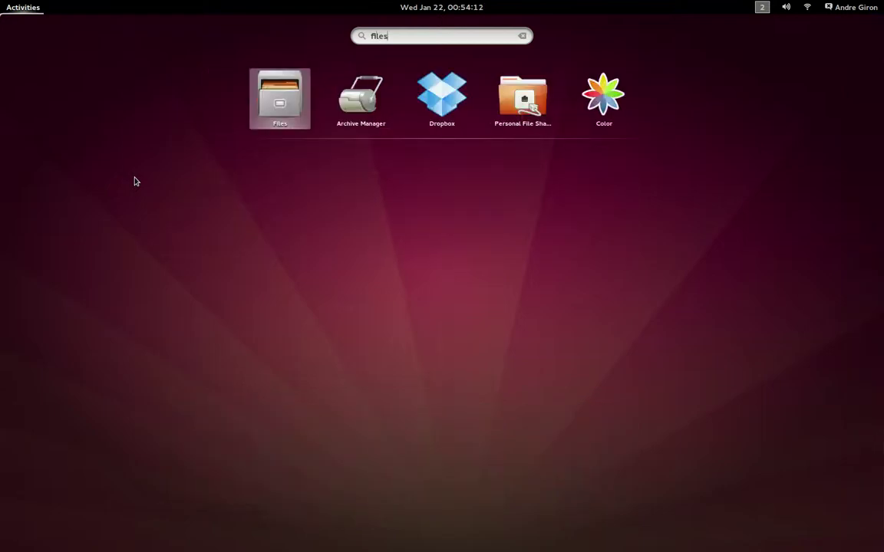
key("Return")
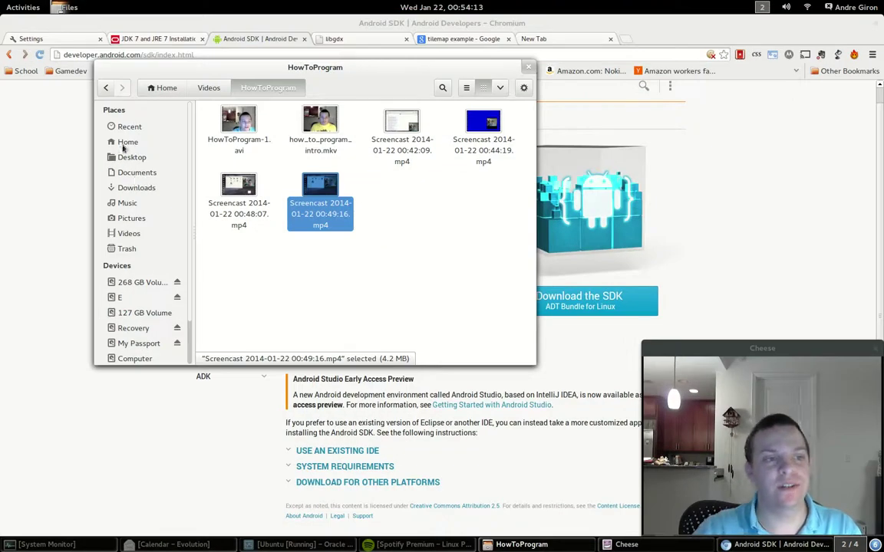
left_click(122, 142)
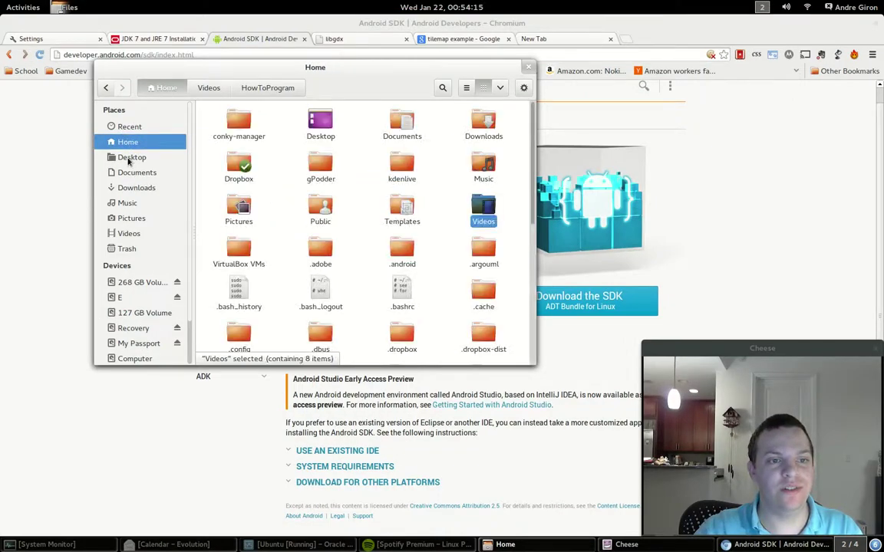
left_click(281, 172)
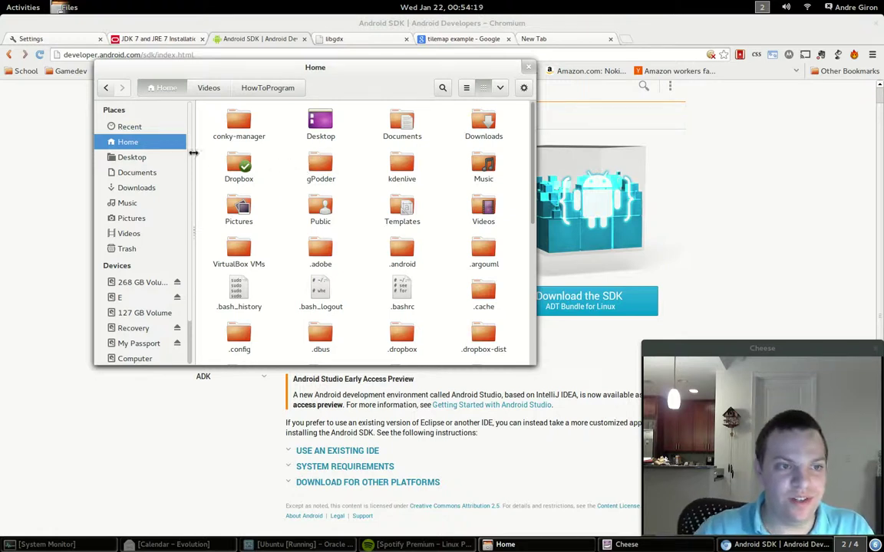
left_click(127, 187)
left_click(129, 173)
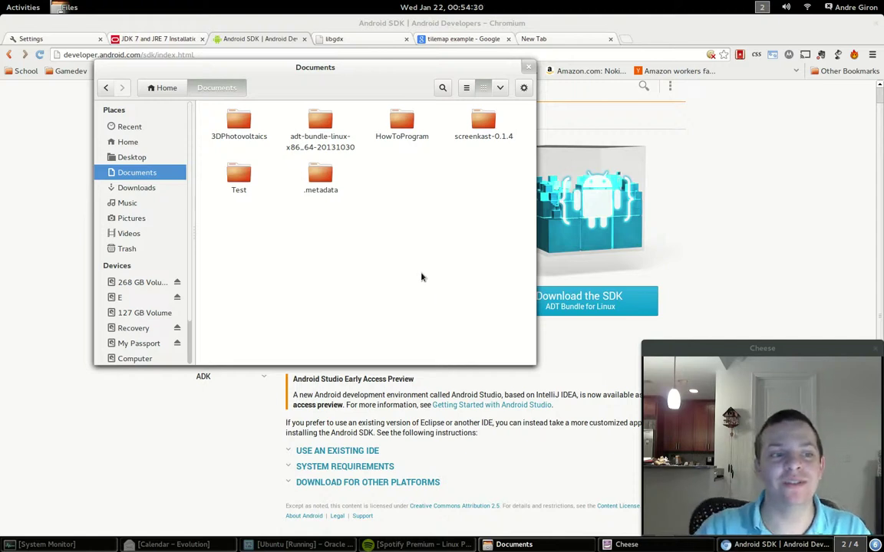
left_click(126, 190)
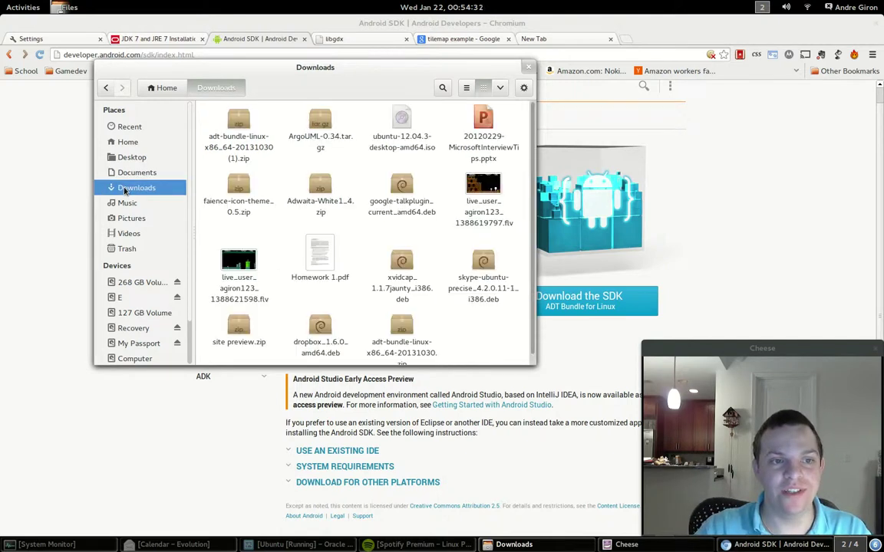
left_click(242, 145)
right_click(242, 144)
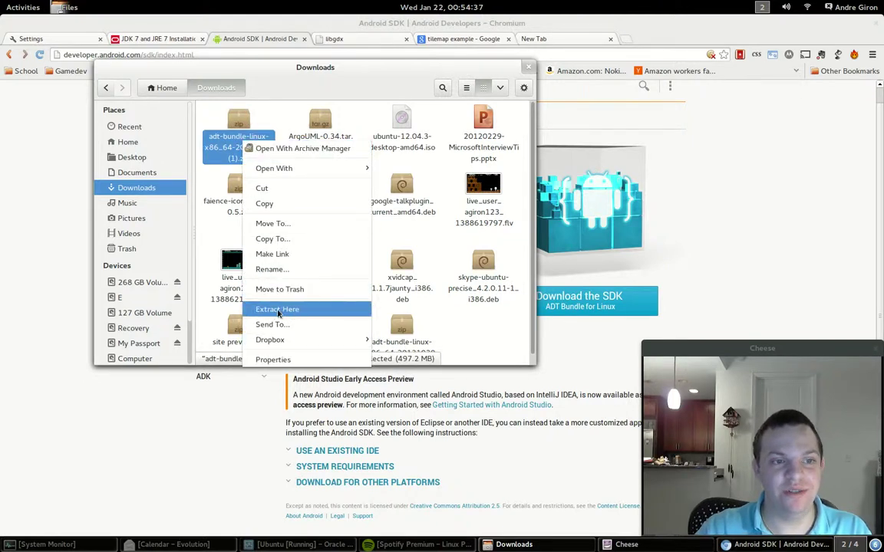
left_click(217, 89)
left_click(106, 87)
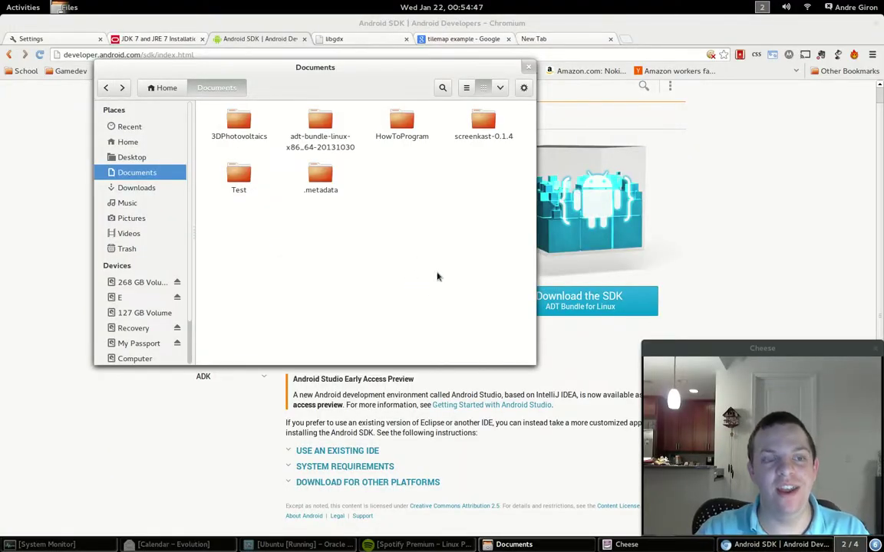
double_click(319, 123)
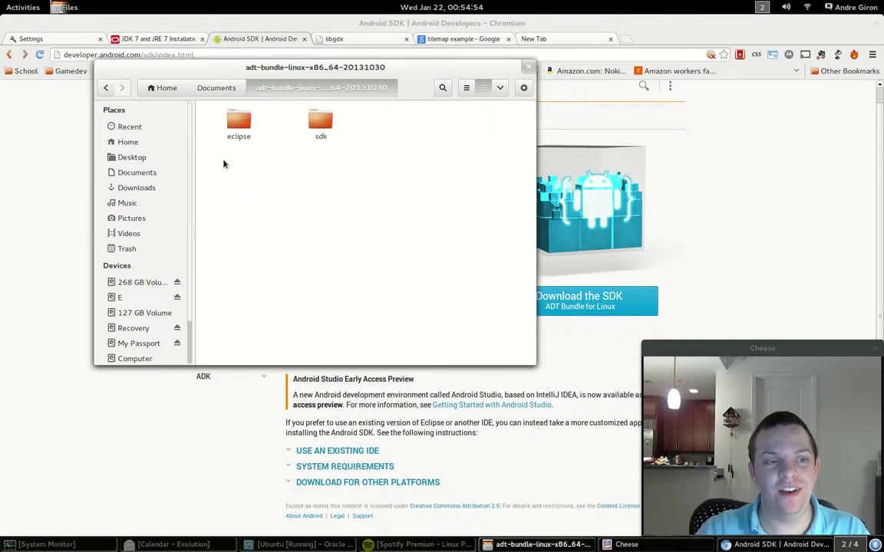
left_click_drag(223, 163, 372, 124)
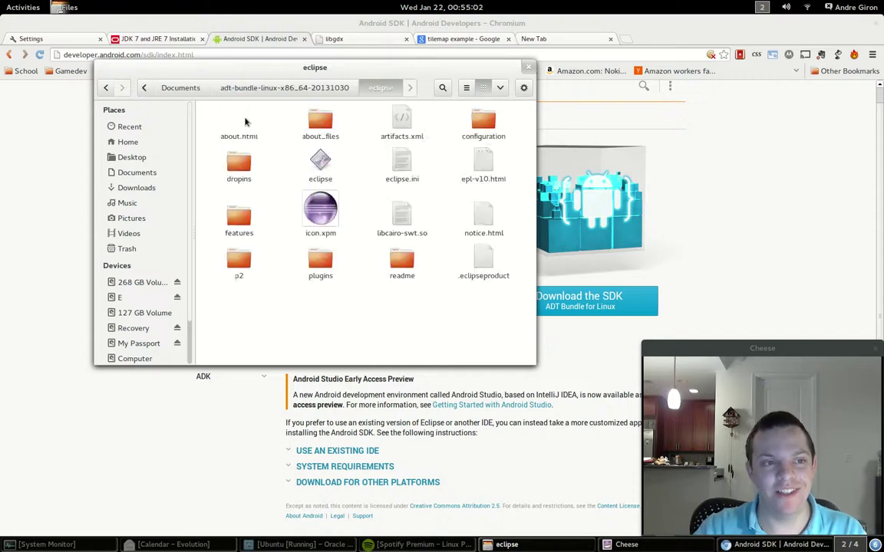
double_click(230, 120)
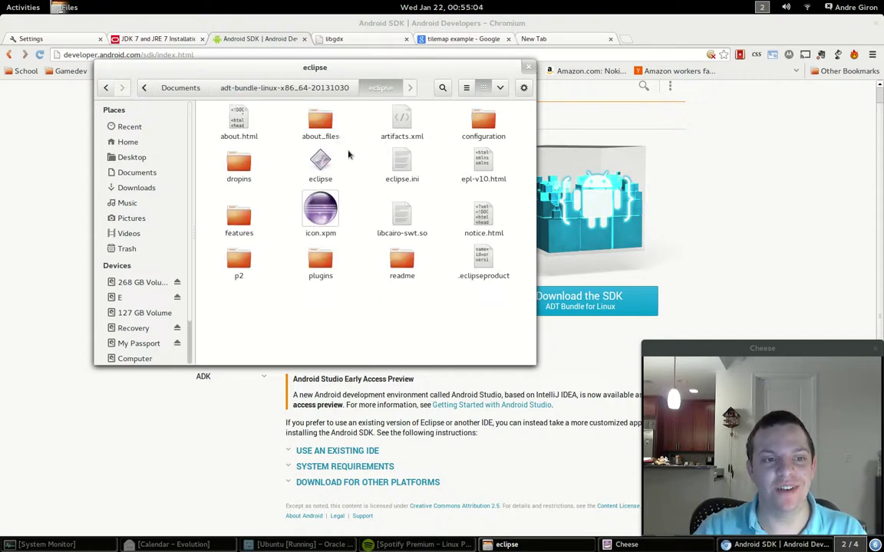
left_click(320, 164)
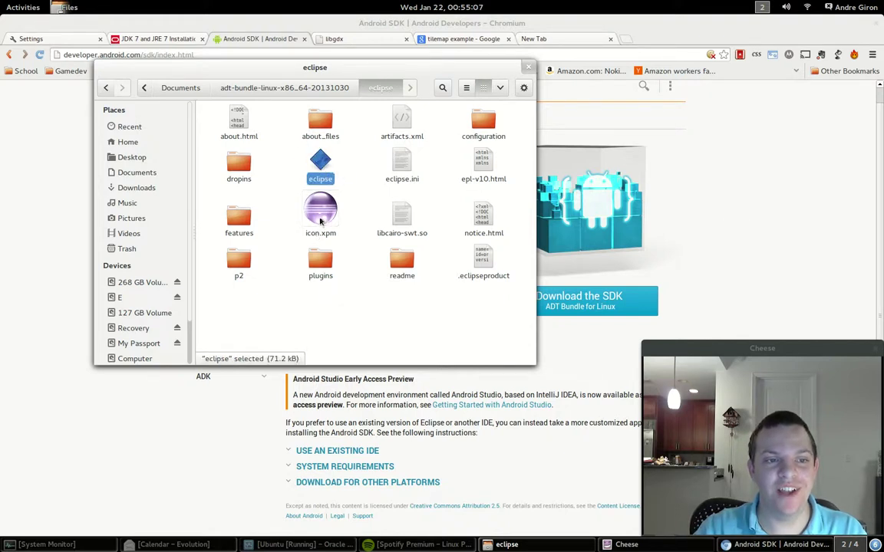
left_click(322, 209)
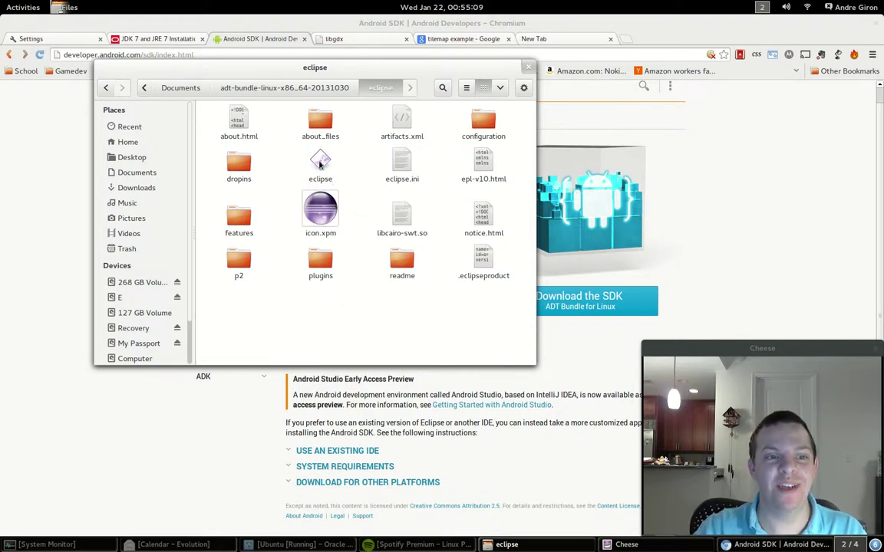
double_click(321, 163)
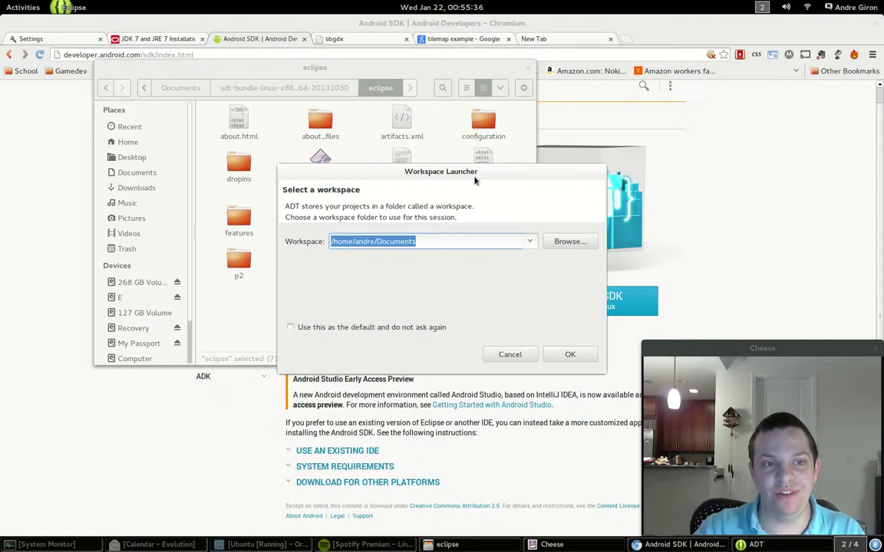
left_click(569, 355)
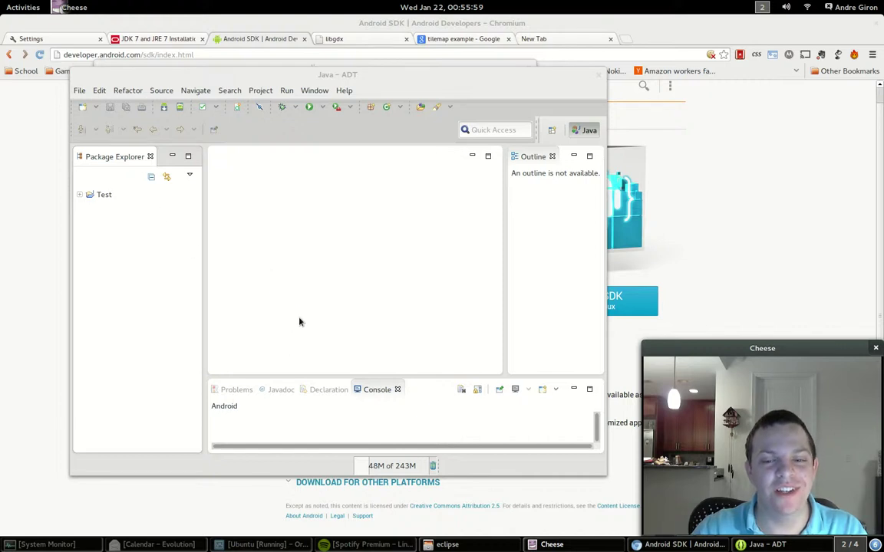
Minimize the Package Explorer and bring it back up from its minimized state.
left_click(78, 156)
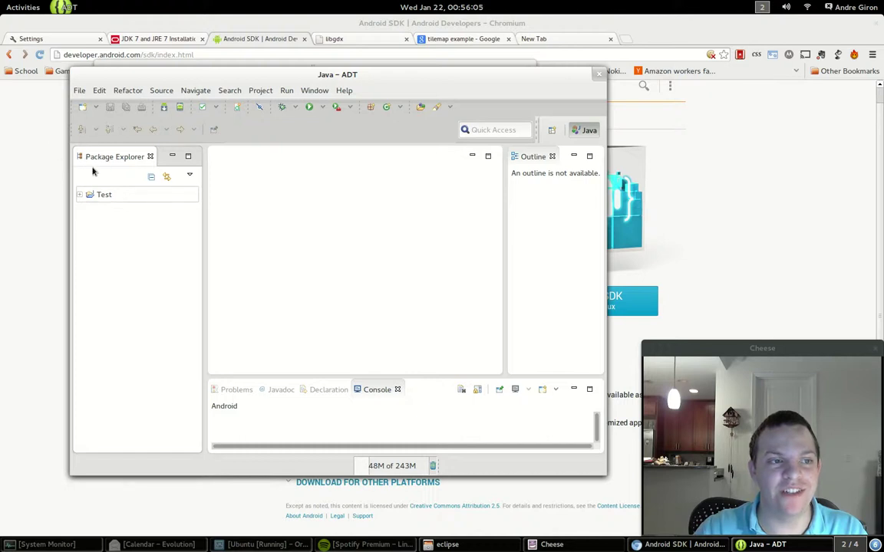
left_click(170, 156)
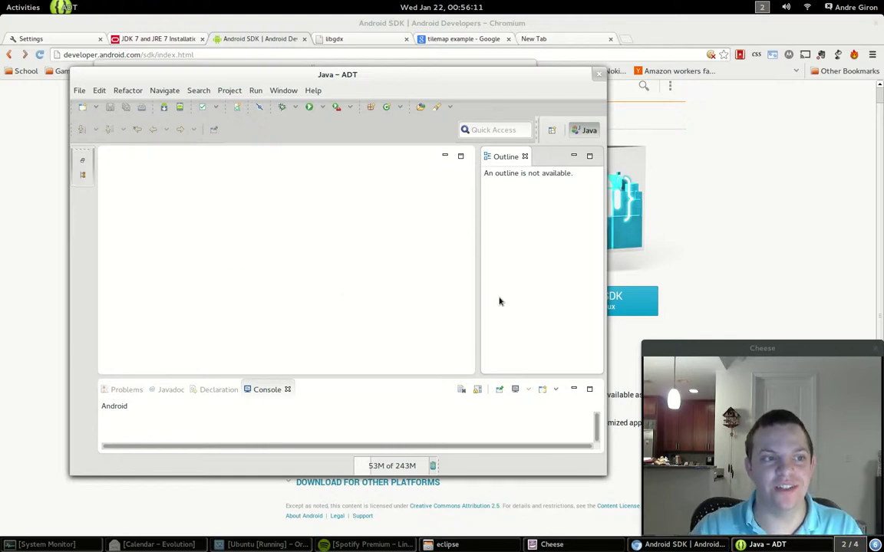
left_click(82, 175)
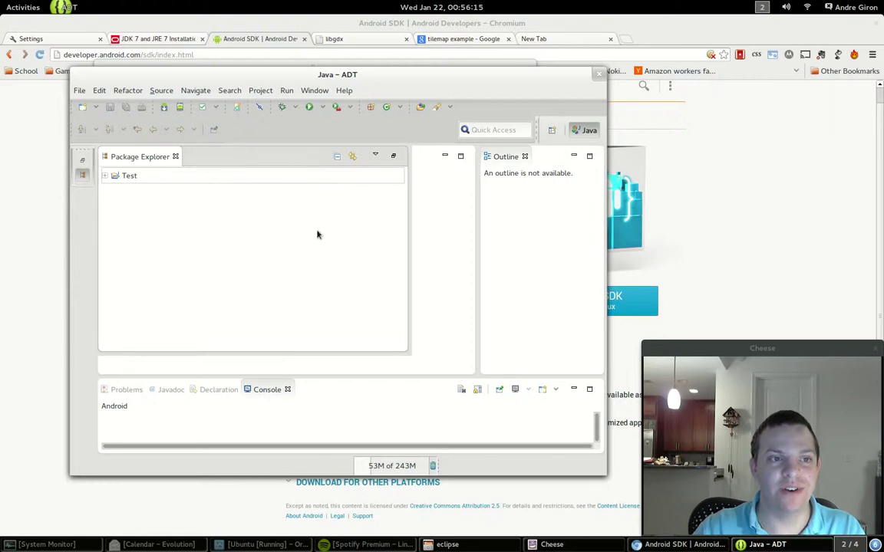
Show the Package Explorer view and resize it to a narrow column spanning the editor area's full height.
left_click(313, 91)
mouse_move(346, 179)
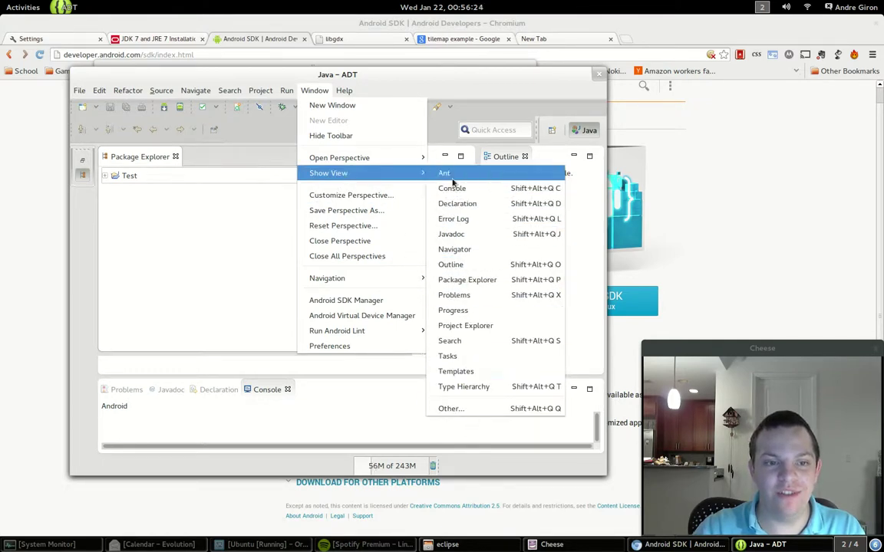
left_click(477, 281)
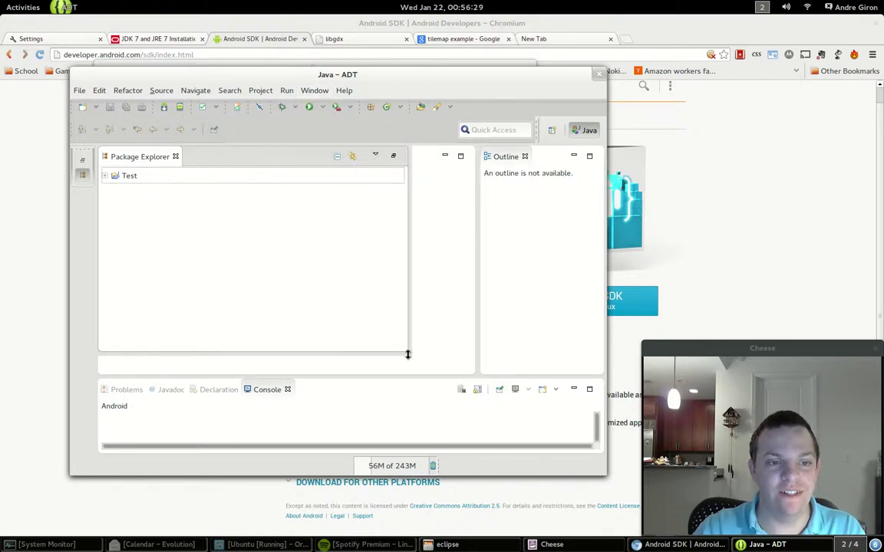
left_click_drag(405, 351, 176, 373)
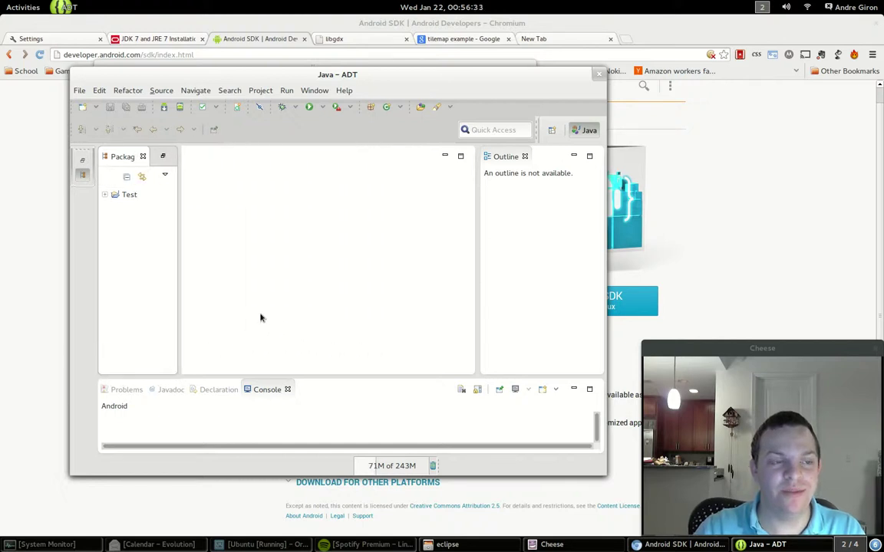
left_click(79, 91)
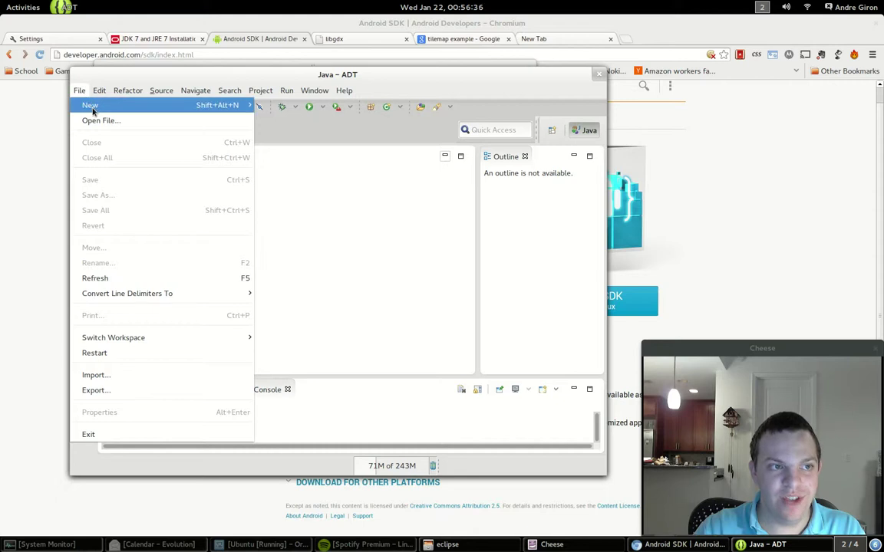
mouse_move(131, 101)
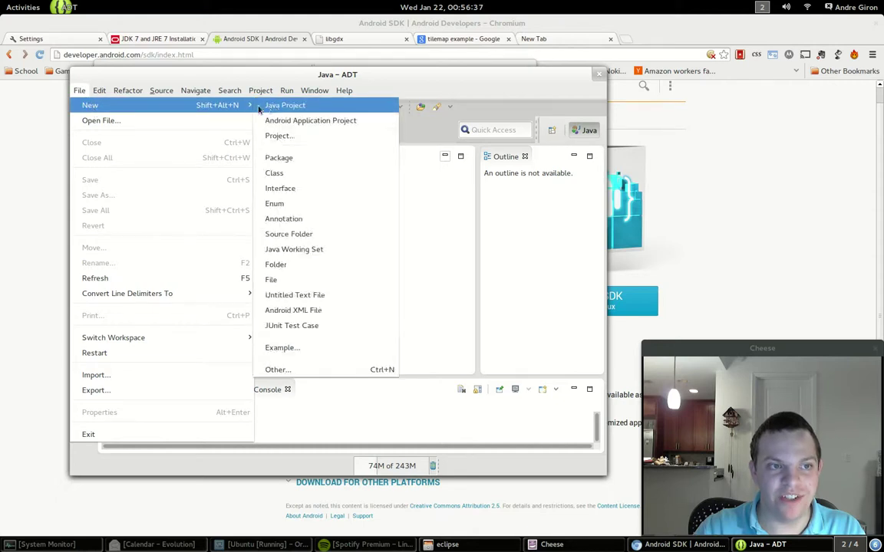
left_click(81, 89)
left_click(79, 91)
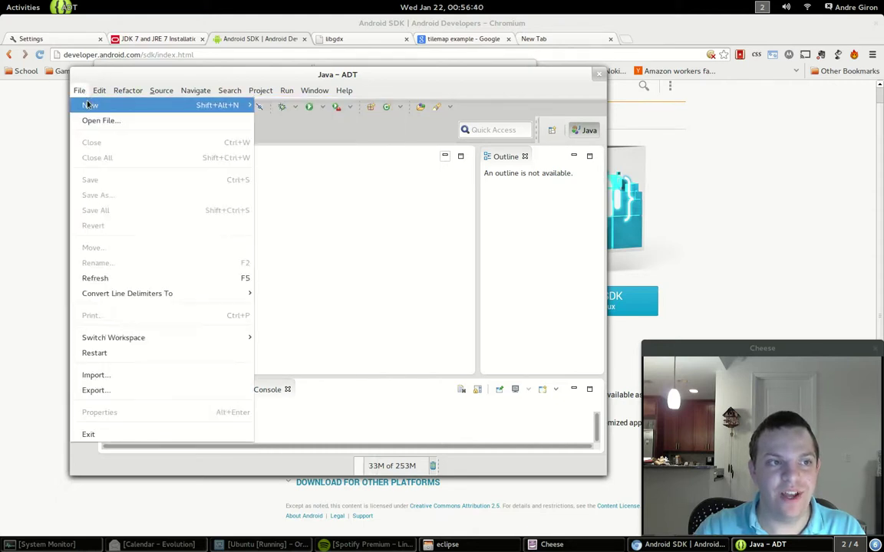
mouse_move(89, 104)
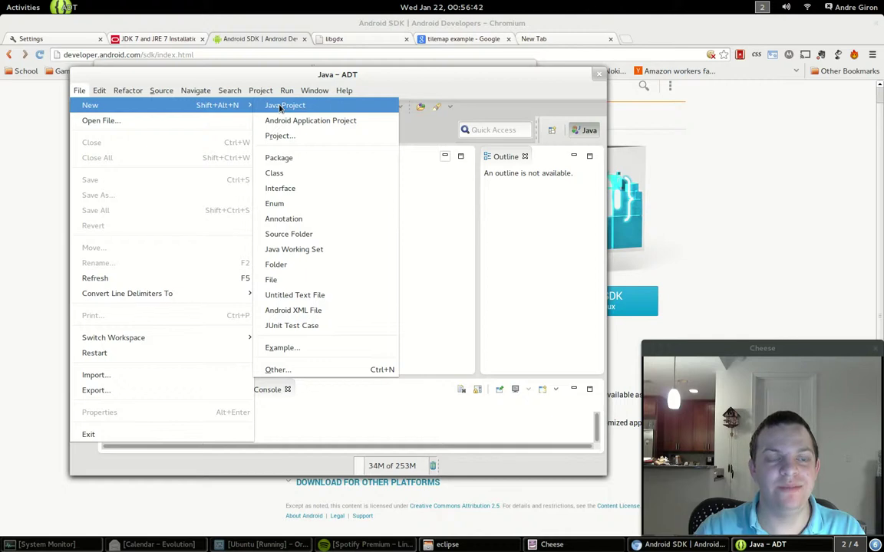
left_click(314, 90)
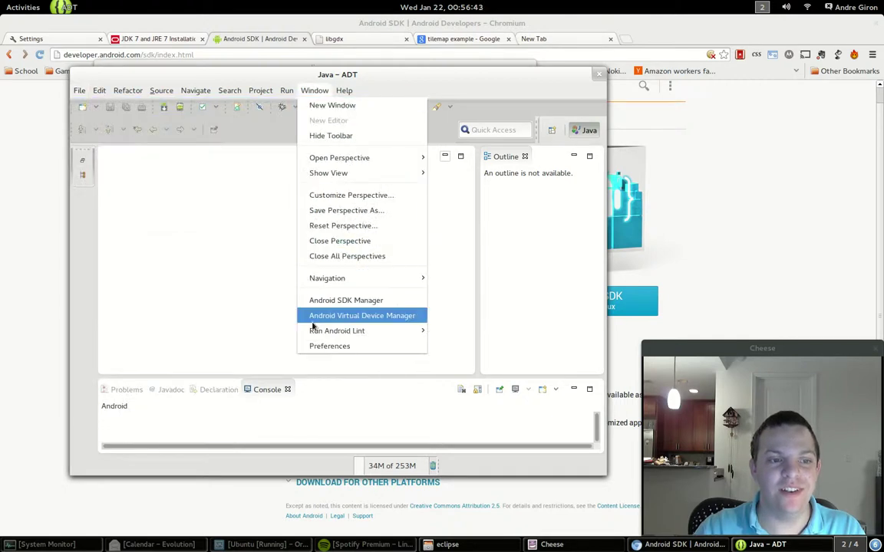
left_click(224, 122)
Start a new Java project and name it Test2.
left_click(79, 90)
mouse_move(198, 112)
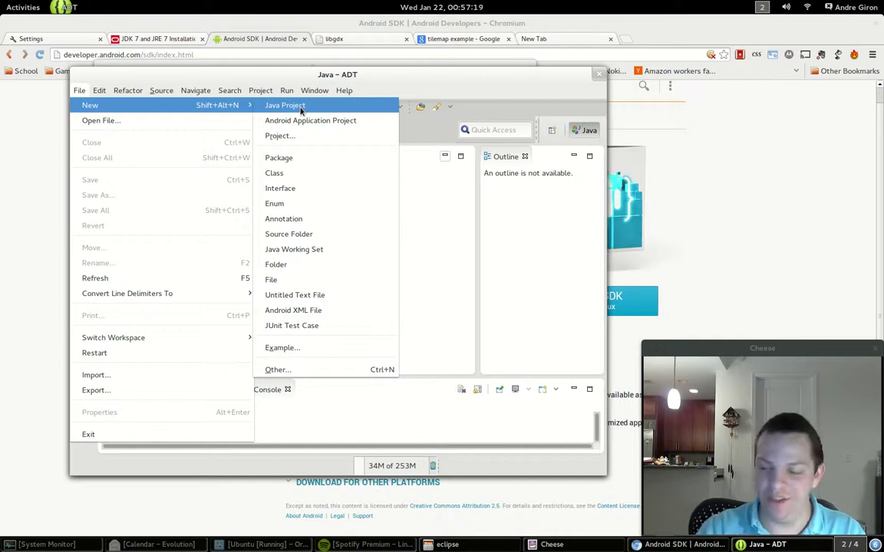
left_click(300, 109)
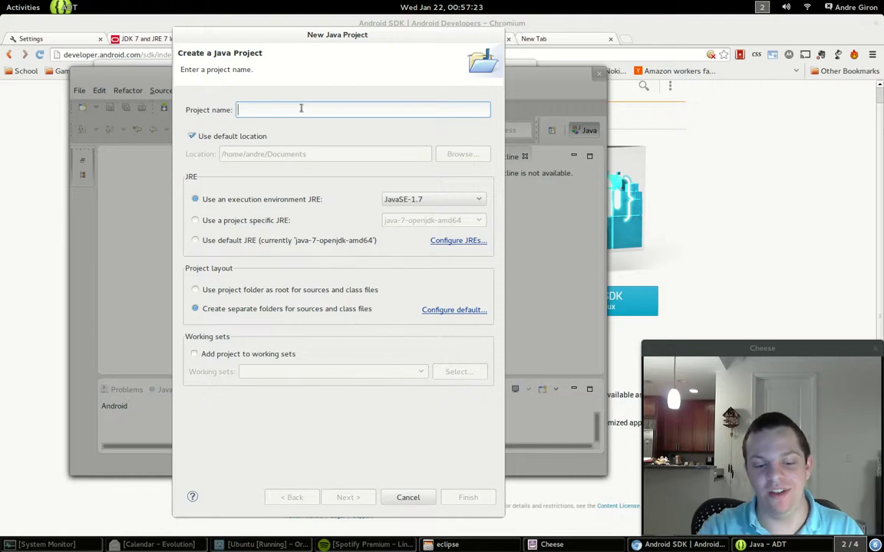
type("Te")
key("BackSpace")
key("BackSpace")
type("T")
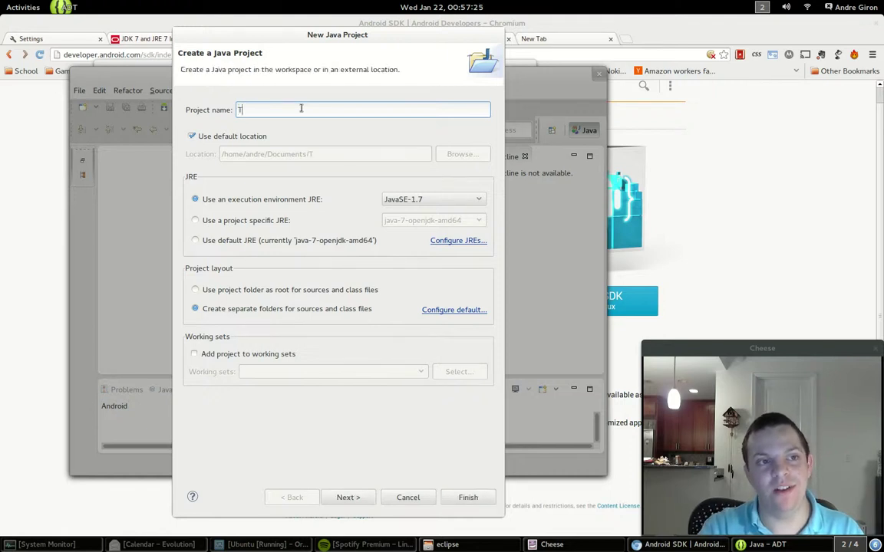
type("est2")
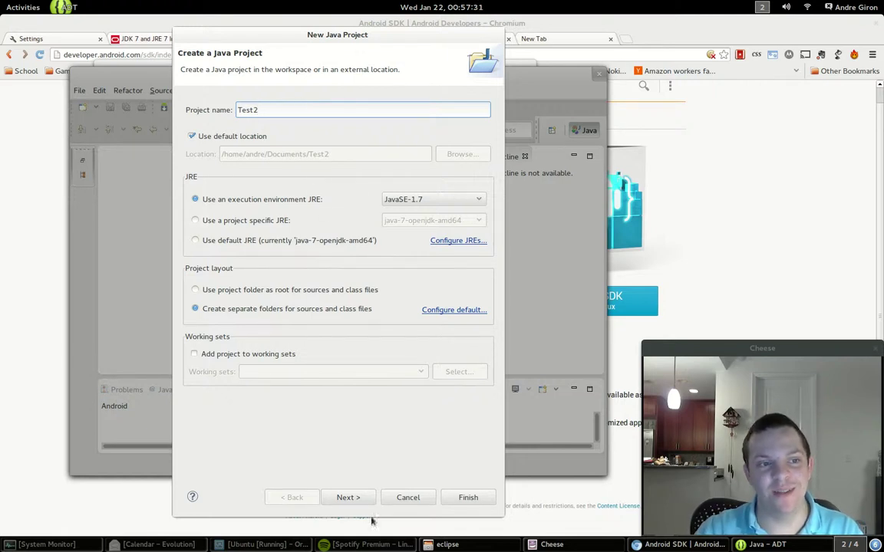
Use the JavaSE-1.7 execution environment JRE for the project and finish creating it.
left_click(221, 204)
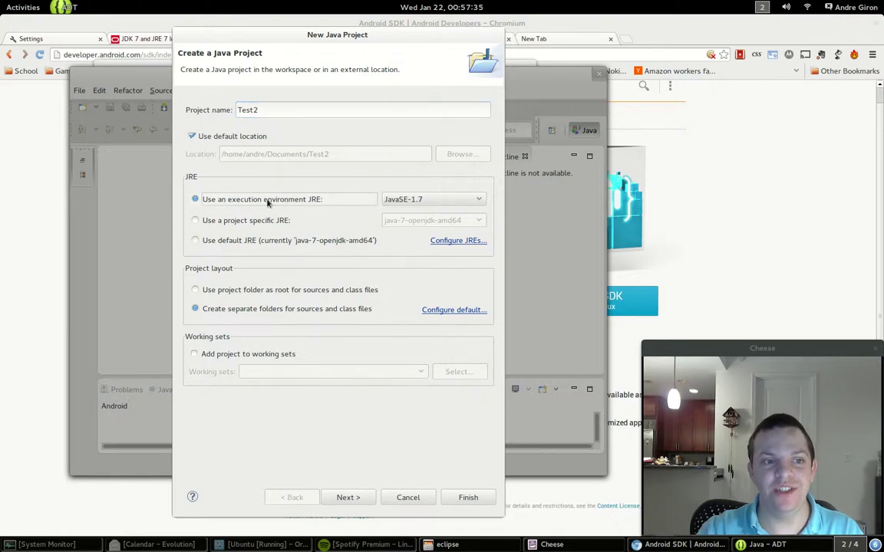
left_click(449, 200)
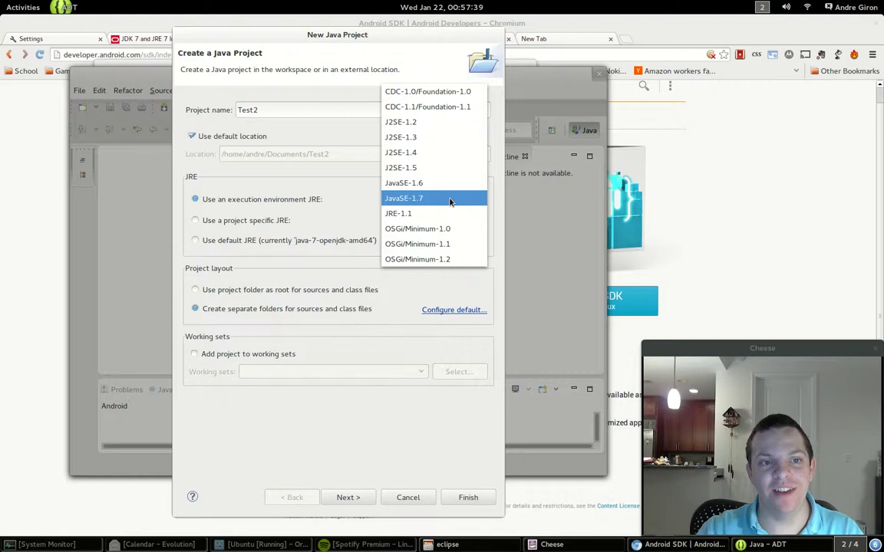
left_click(450, 199)
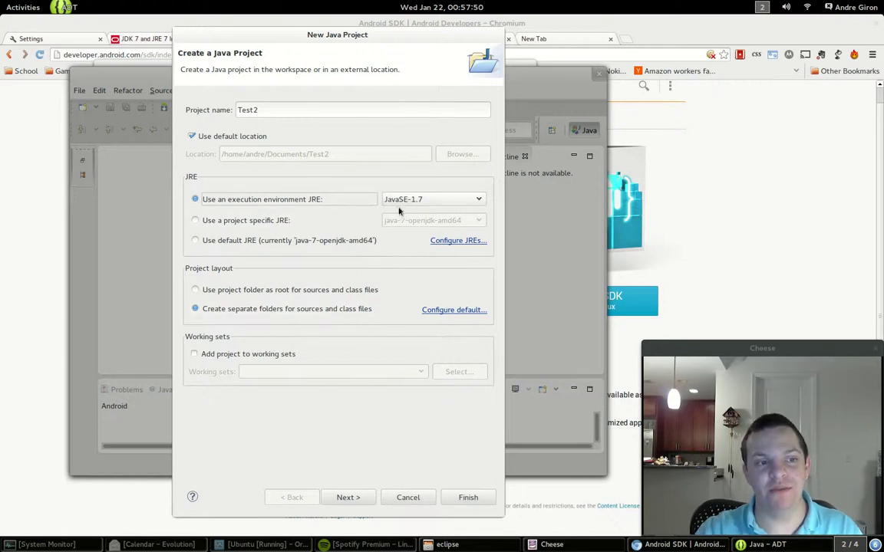
left_click(467, 498)
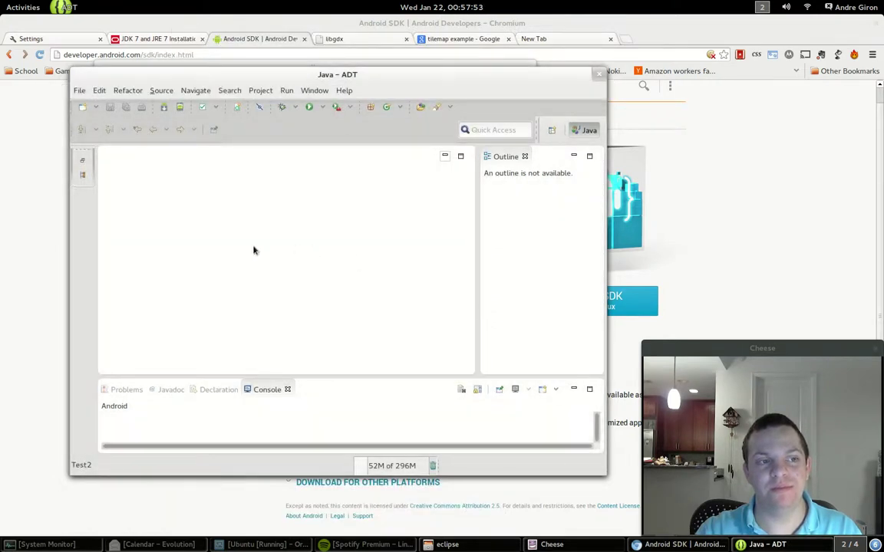
Expand the Test2 project in the Package Explorer and examine its src folder and JRE System Library.
left_click(83, 174)
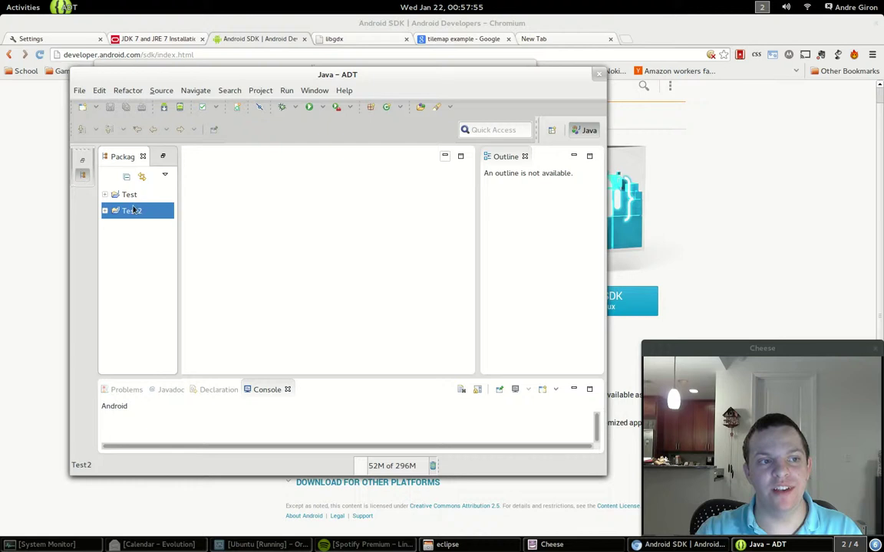
double_click(134, 211)
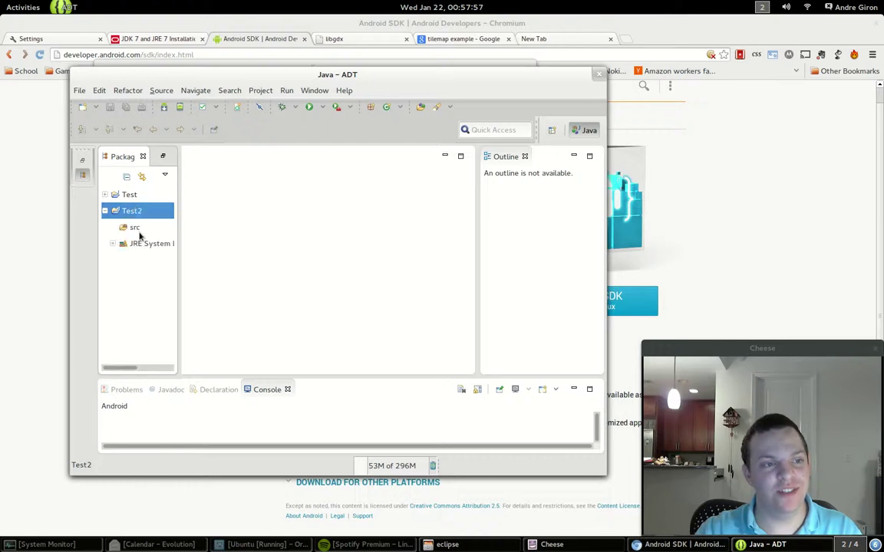
left_click(133, 230)
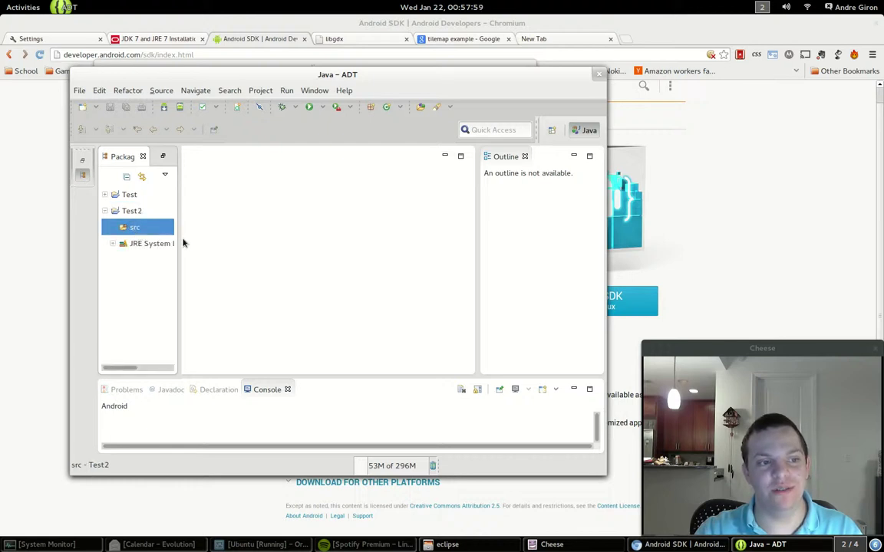
left_click(112, 244)
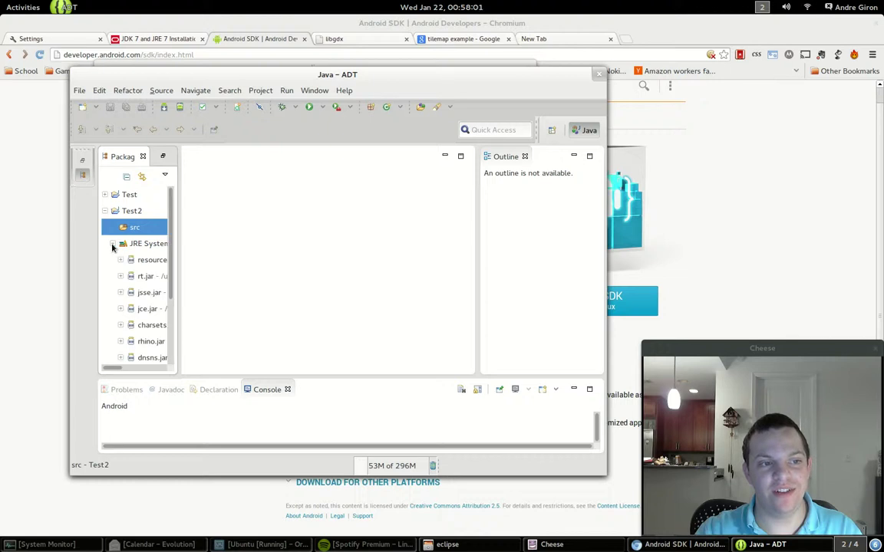
left_click(113, 243)
left_click(148, 245)
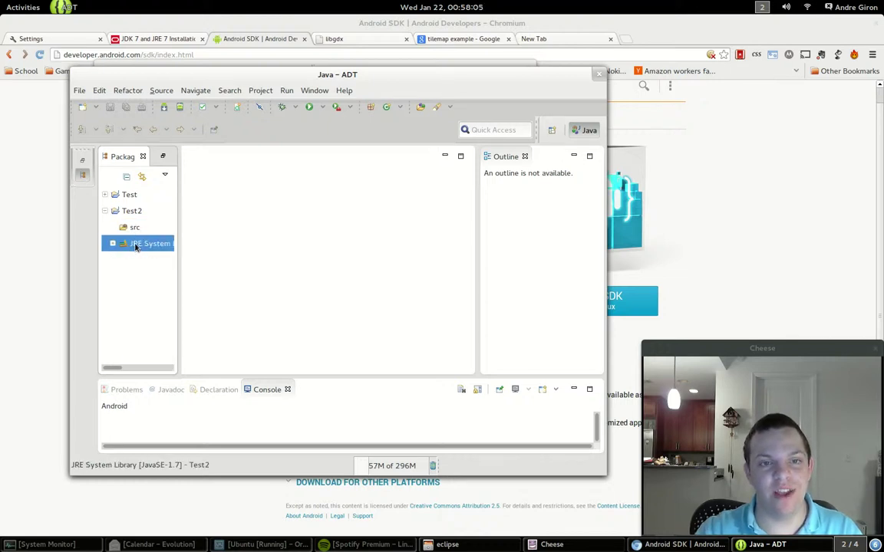
key("ctrl+w")
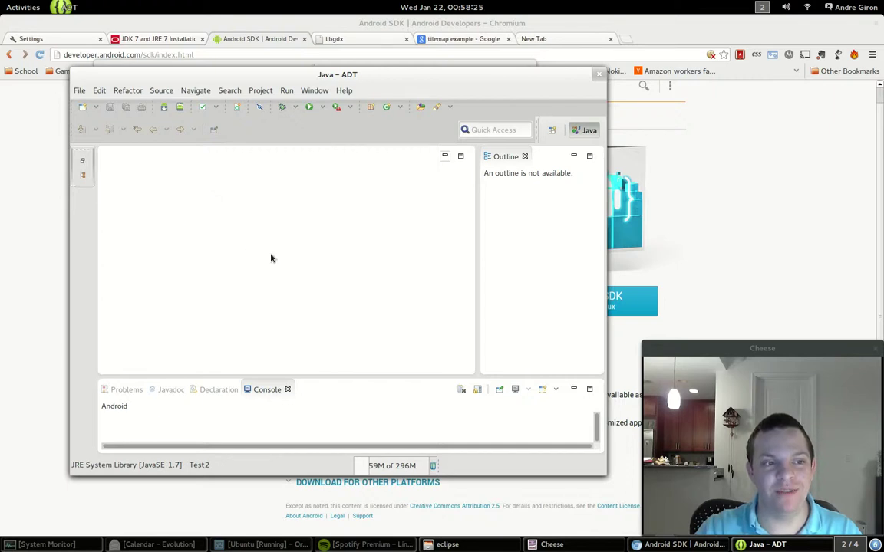
Open the Android SDK Manager, move it over the ADT window and skim its package list.
left_click(164, 109)
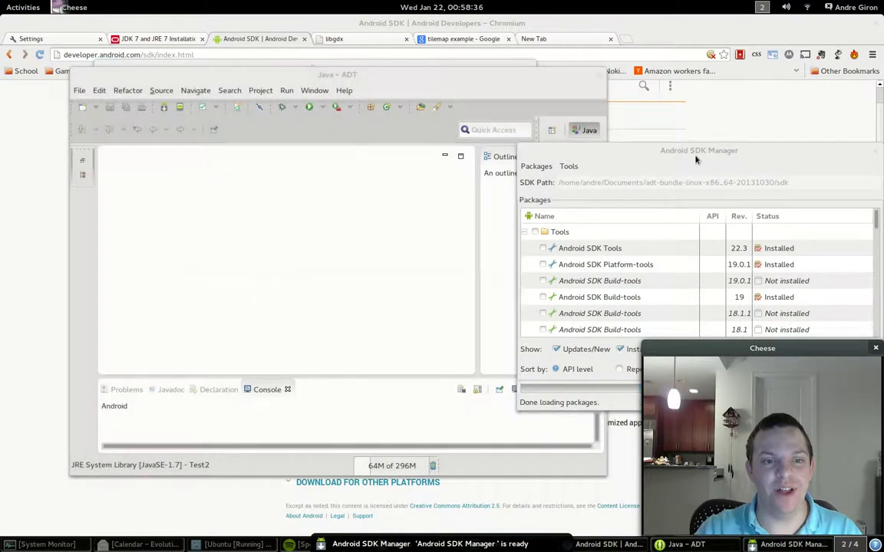
left_click_drag(699, 153, 311, 148)
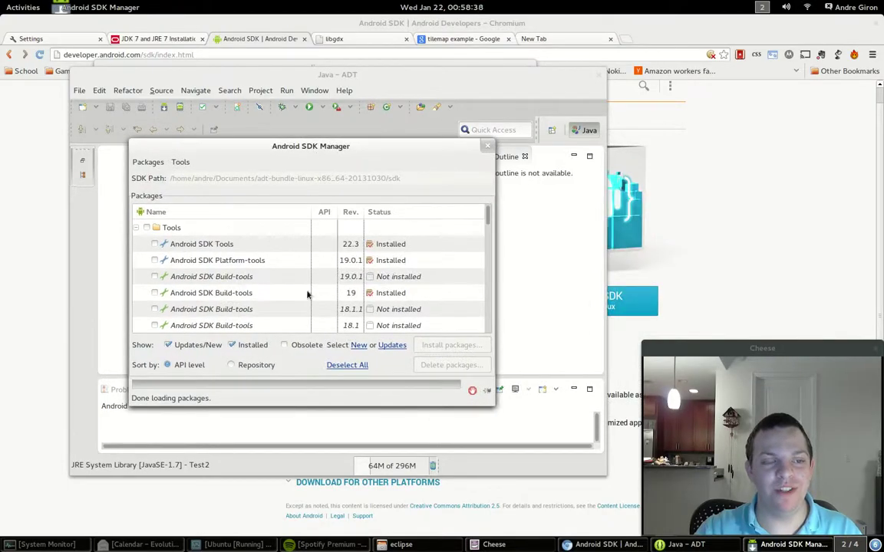
scroll(306, 280, "down", 1)
scroll(306, 280, "down", 10)
scroll(307, 283, "up", 8)
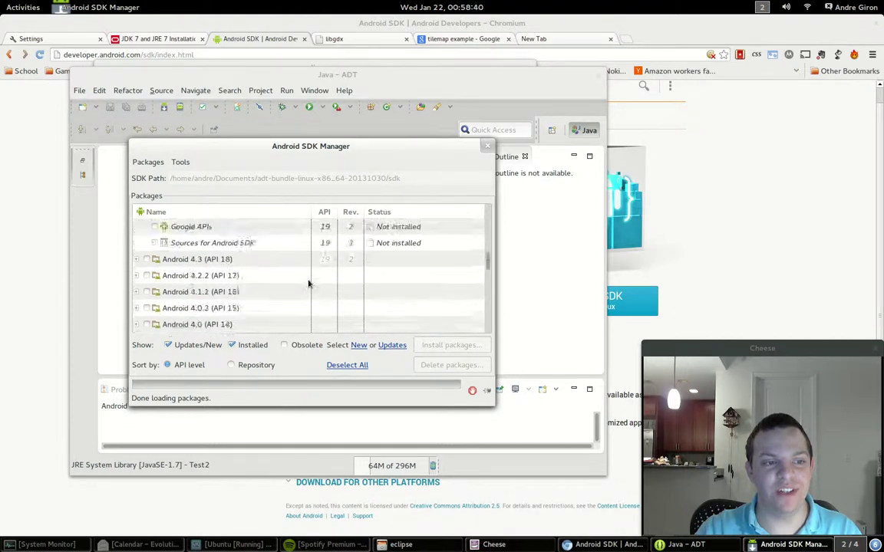
scroll(309, 286, "up", 4)
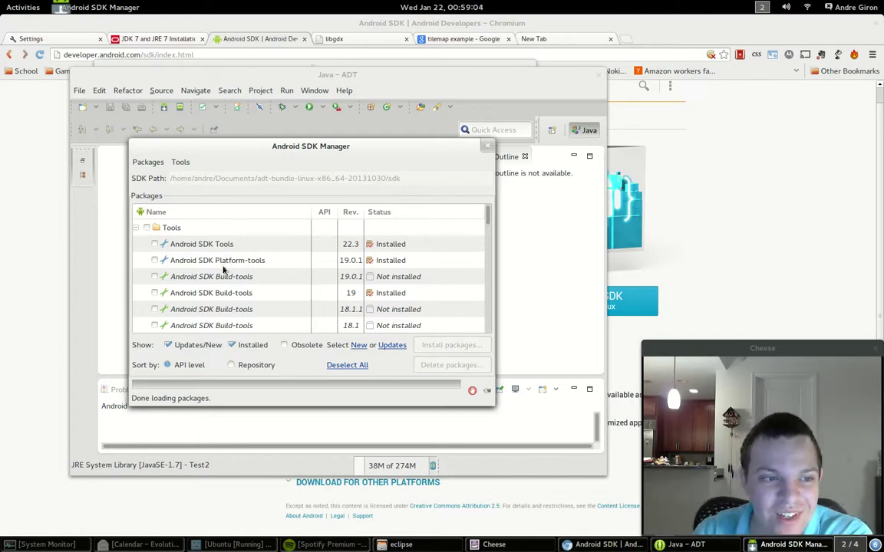
Select the available updates in the SDK Manager and look through the packages in the Tools group.
left_click(205, 245)
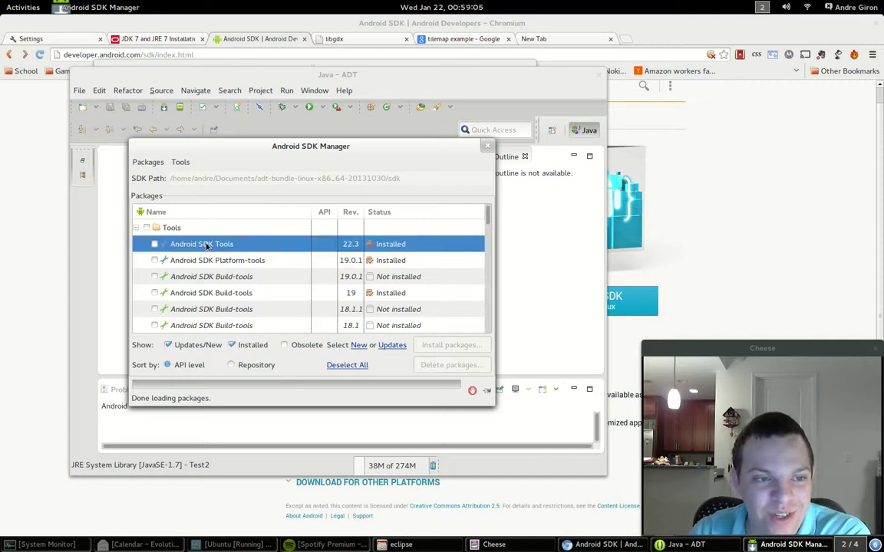
left_click(392, 346)
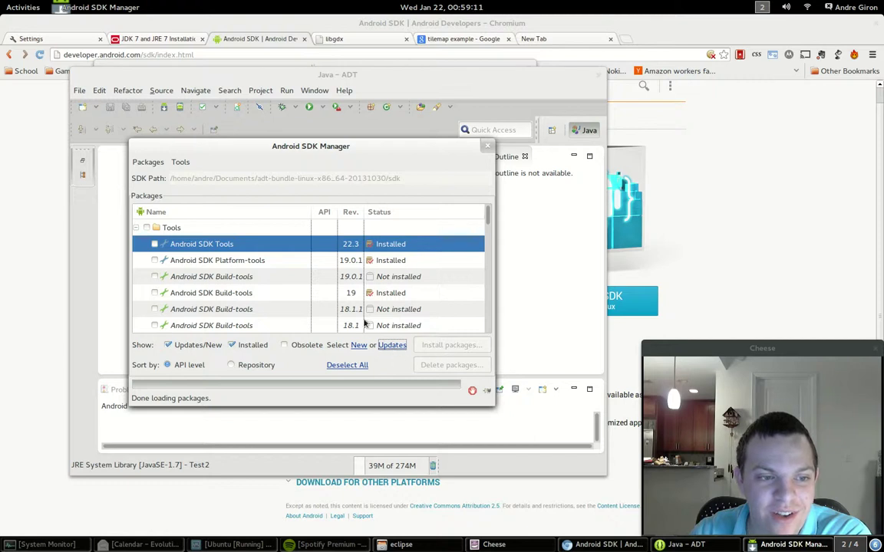
scroll(311, 281, "down", 3)
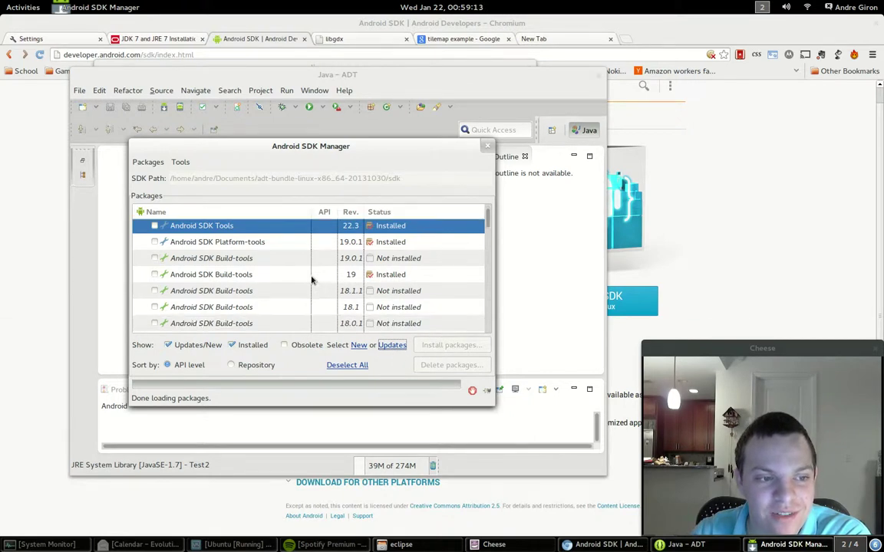
scroll(311, 281, "down", 6)
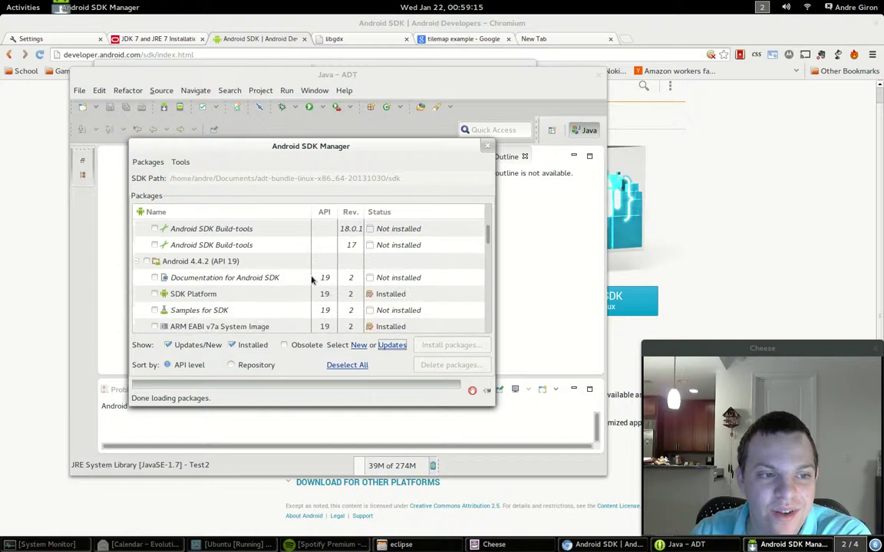
scroll(147, 235, "up", 1)
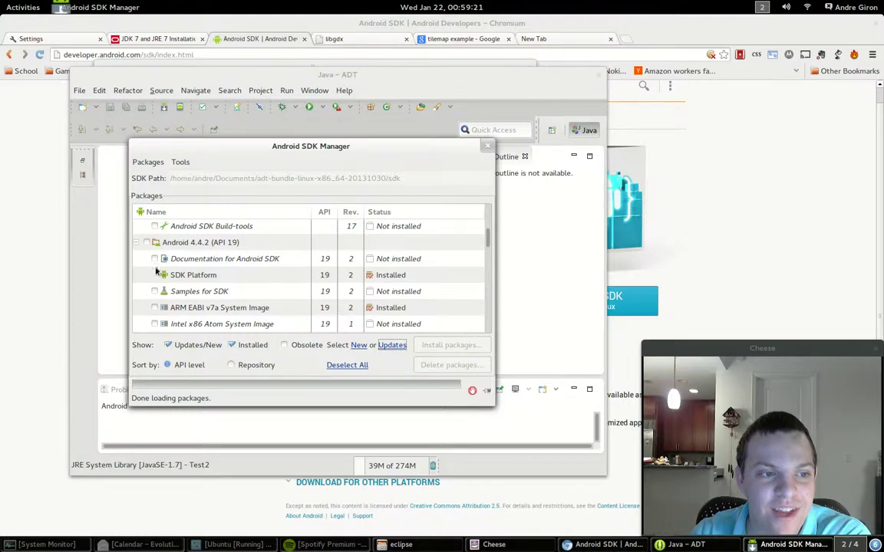
Examine the Android 4.4.2 (API 19) group and the install status of its packages.
left_click(184, 242)
scroll(215, 253, "up", 3)
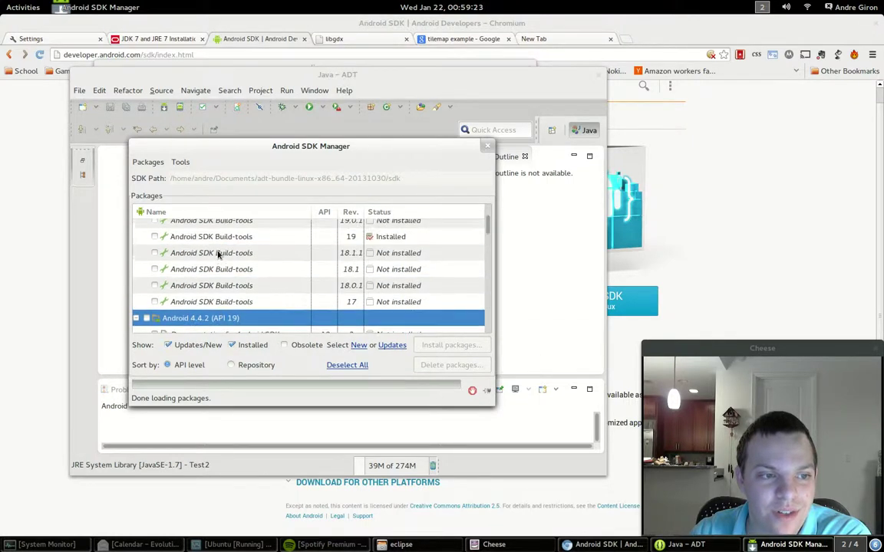
scroll(219, 255, "down", 1)
scroll(218, 255, "down", 3)
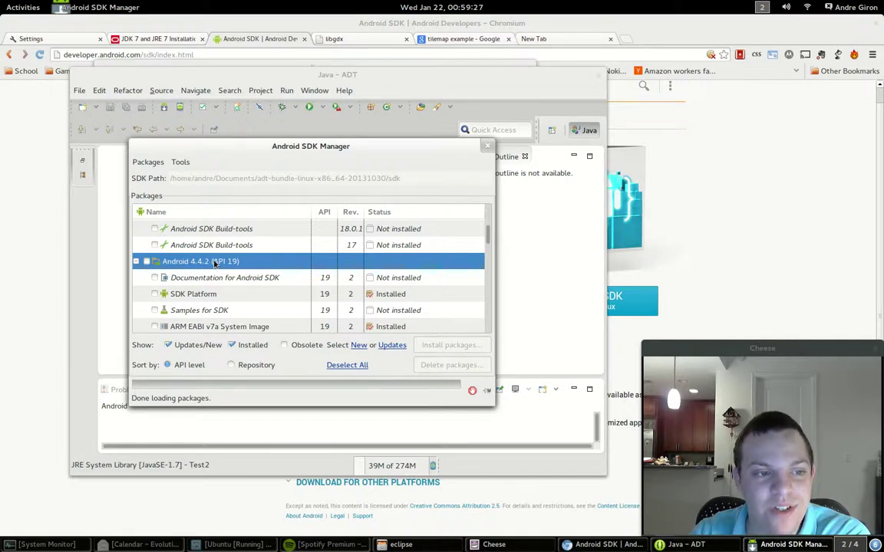
scroll(215, 261, "down", 1)
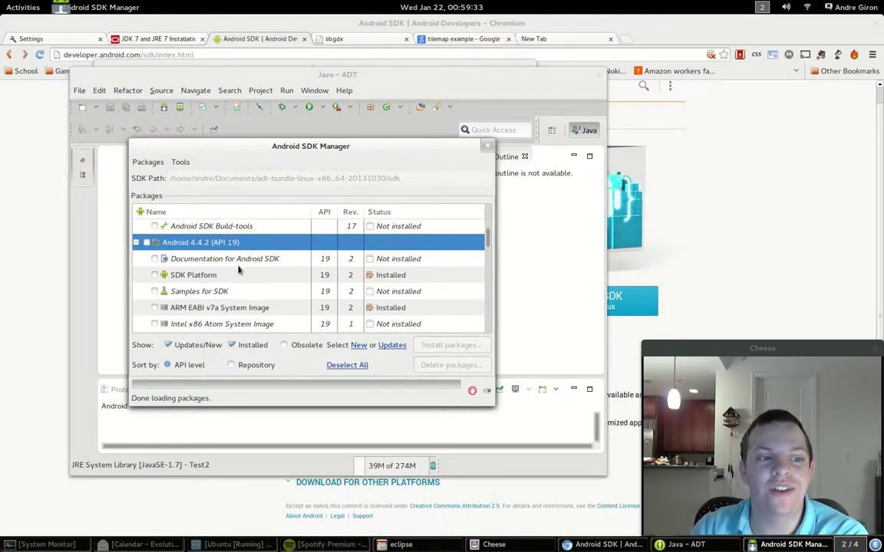
scroll(238, 270, "down", 2)
scroll(239, 269, "down", 1)
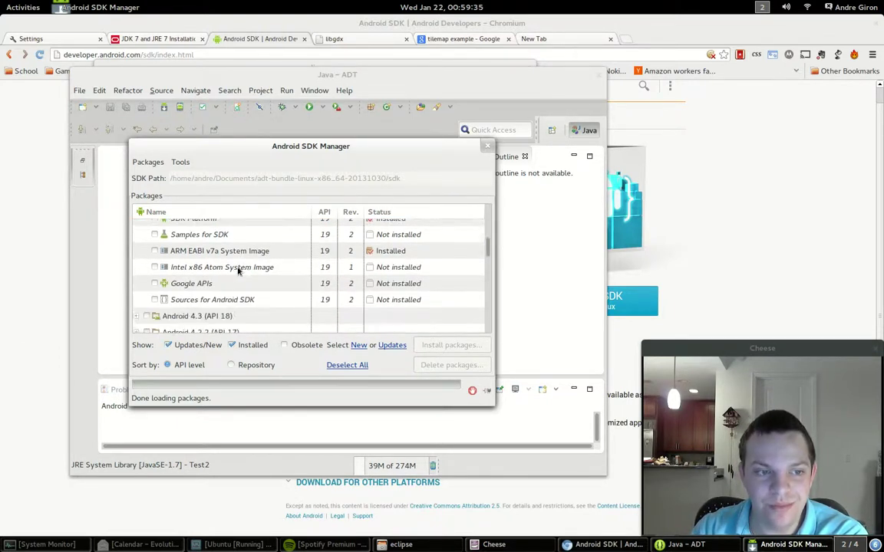
scroll(239, 267, "up", 3)
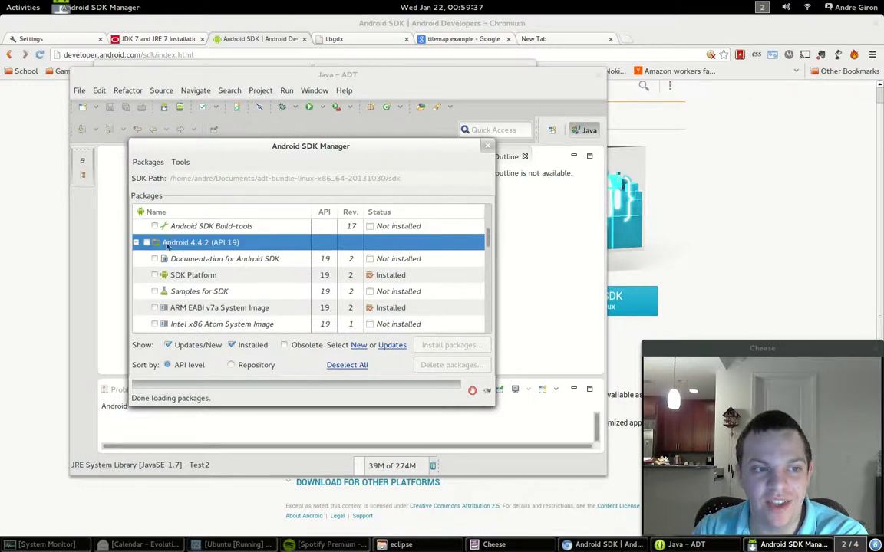
scroll(188, 257, "down", 1)
scroll(230, 292, "down", 1)
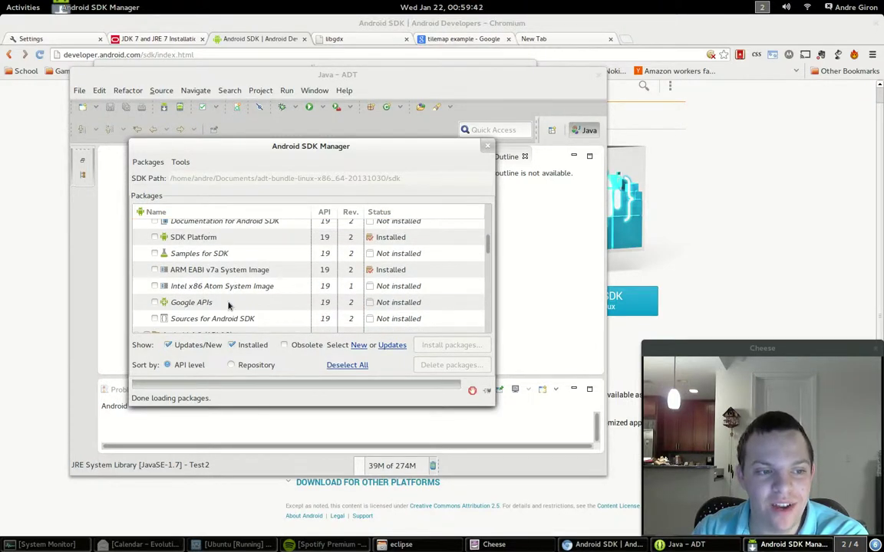
Review the older Android platform groups and the Extras packages, then return to the start of the list.
scroll(228, 305, "down", 1)
scroll(280, 265, "down", 5)
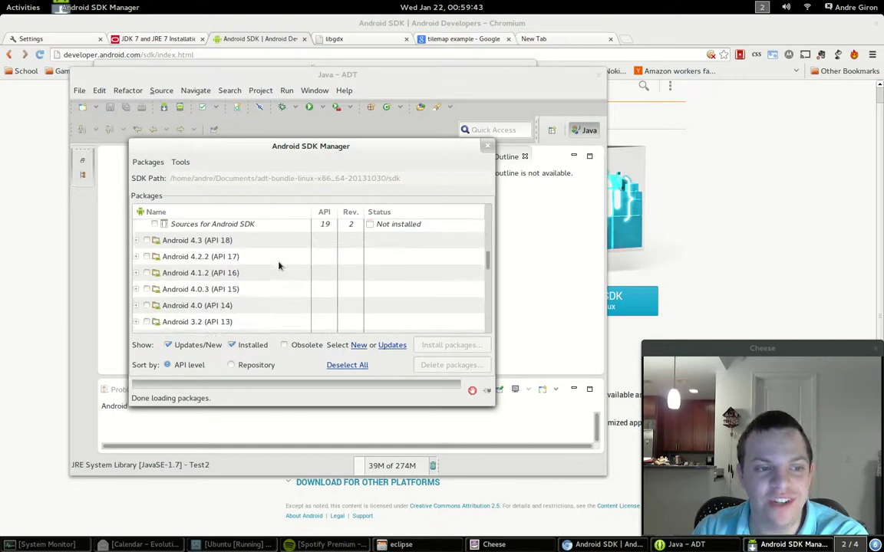
scroll(280, 266, "down", 14)
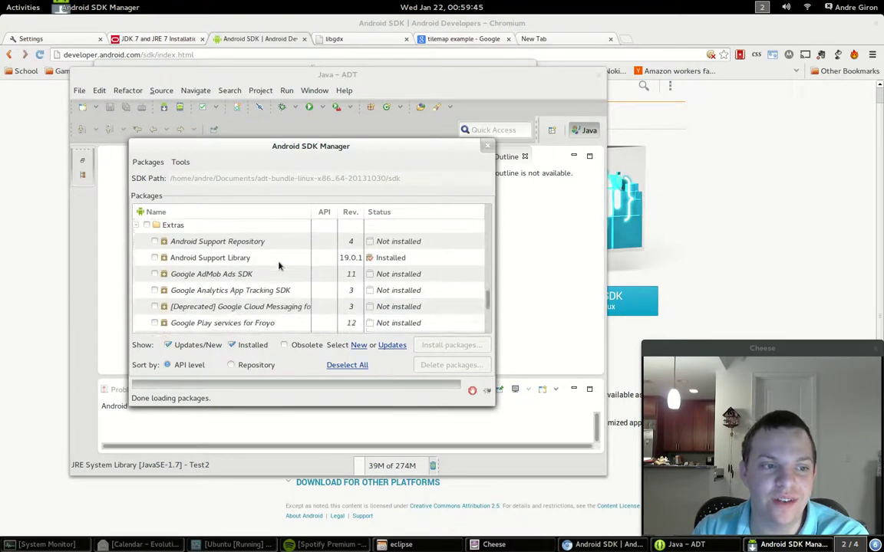
scroll(280, 266, "down", 7)
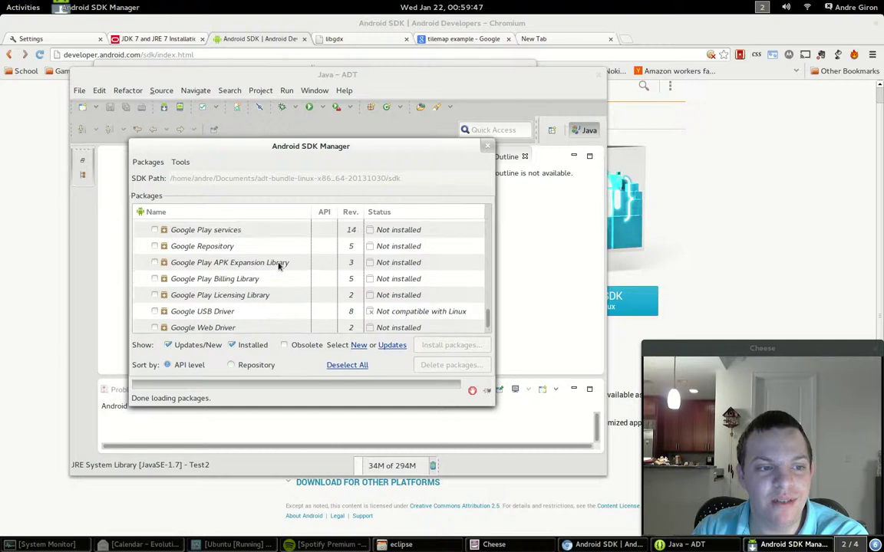
scroll(280, 264, "up", 20)
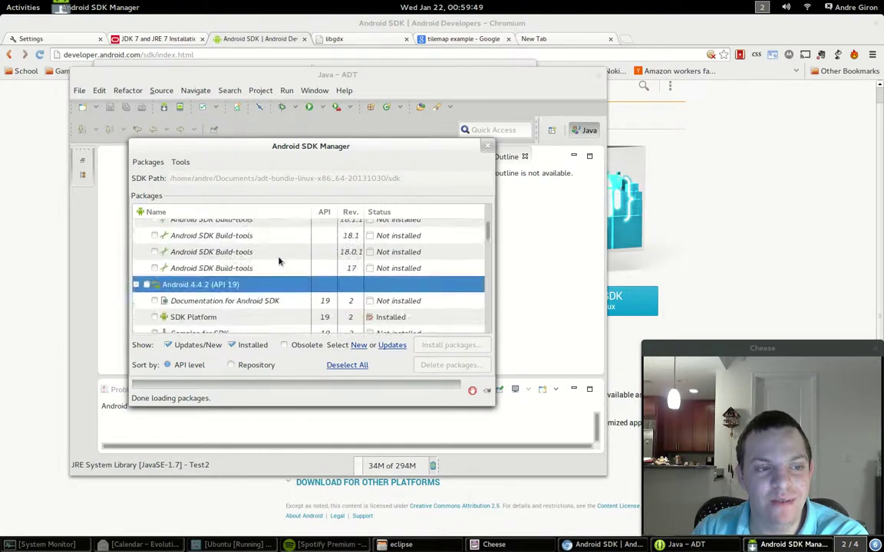
scroll(279, 261, "up", 4)
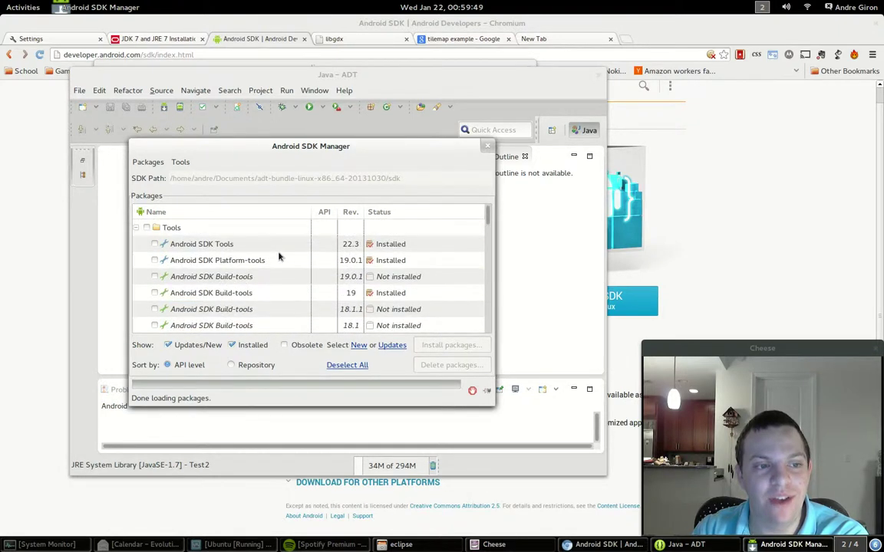
Select the available package updates once more and close the SDK Manager.
left_click(392, 346)
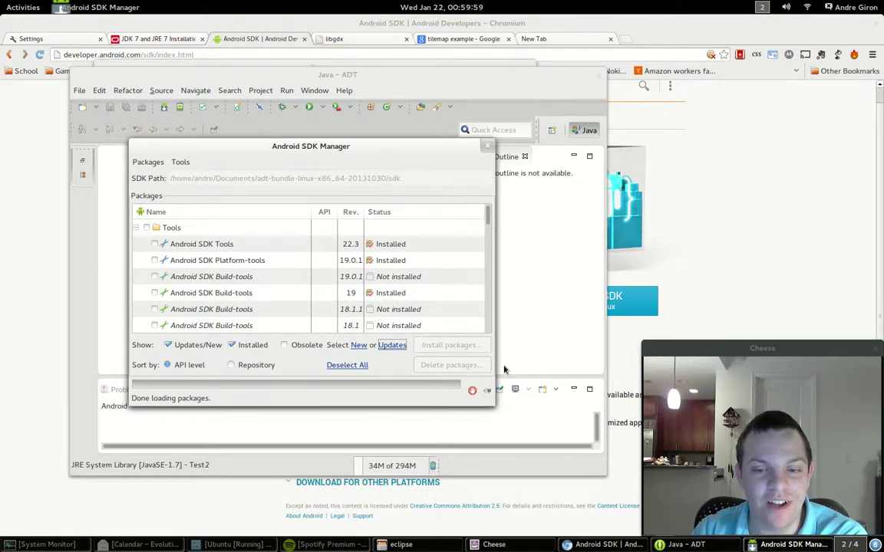
left_click(486, 148)
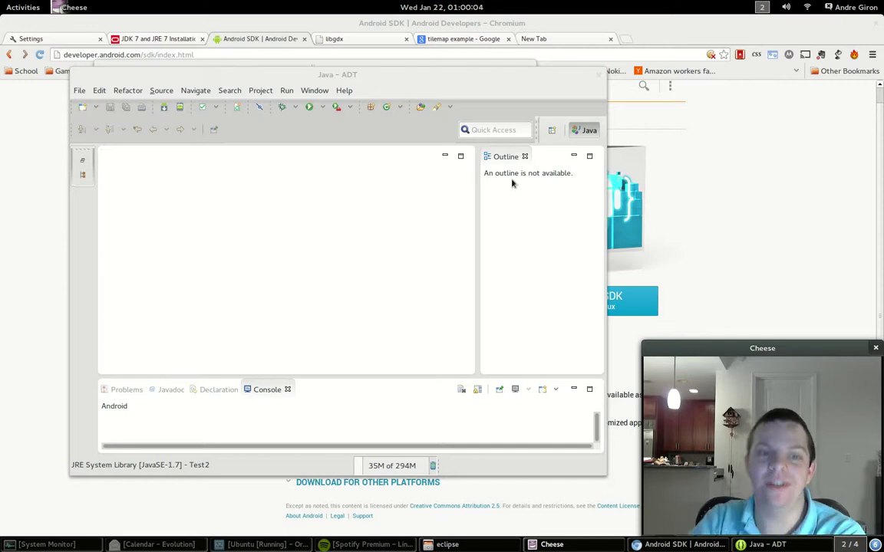
Start a new Android virtual device named test, using the Nexus 4 device and the Android 4.4.2 - API Level 19 target.
left_click(181, 107)
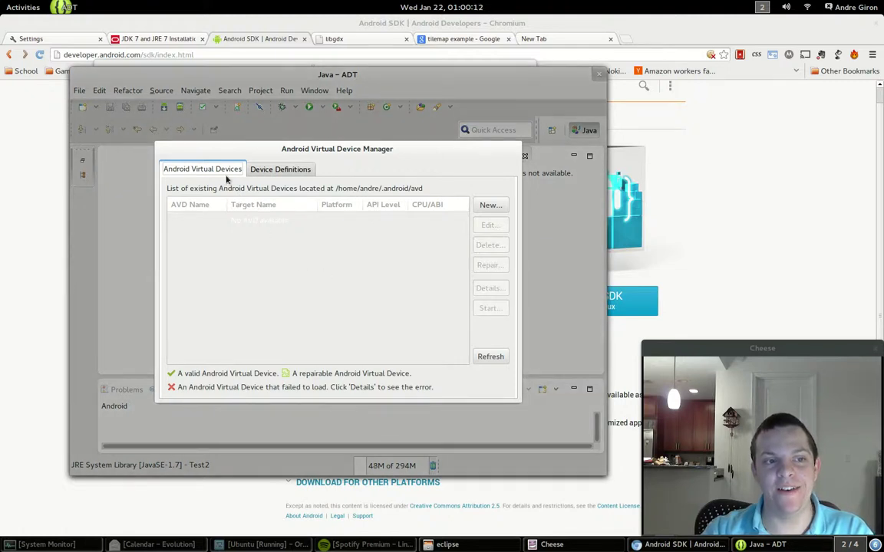
left_click(488, 205)
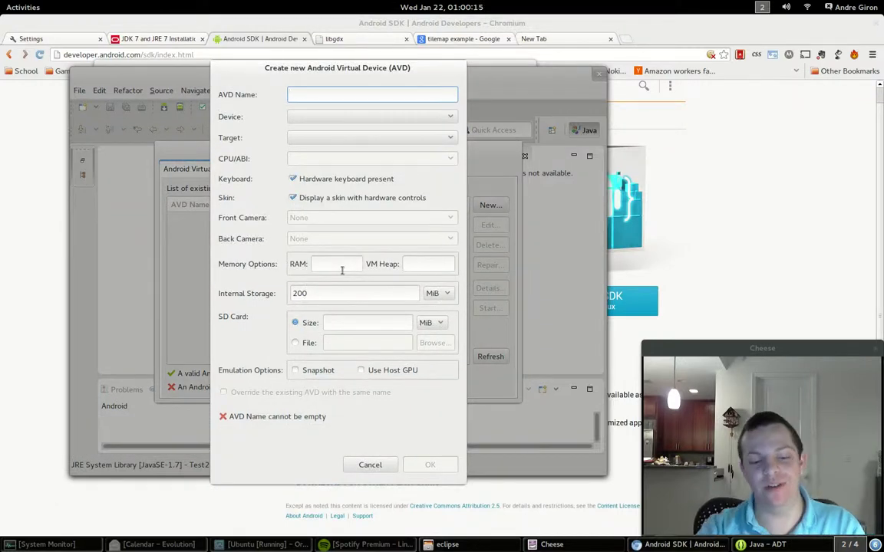
type("test")
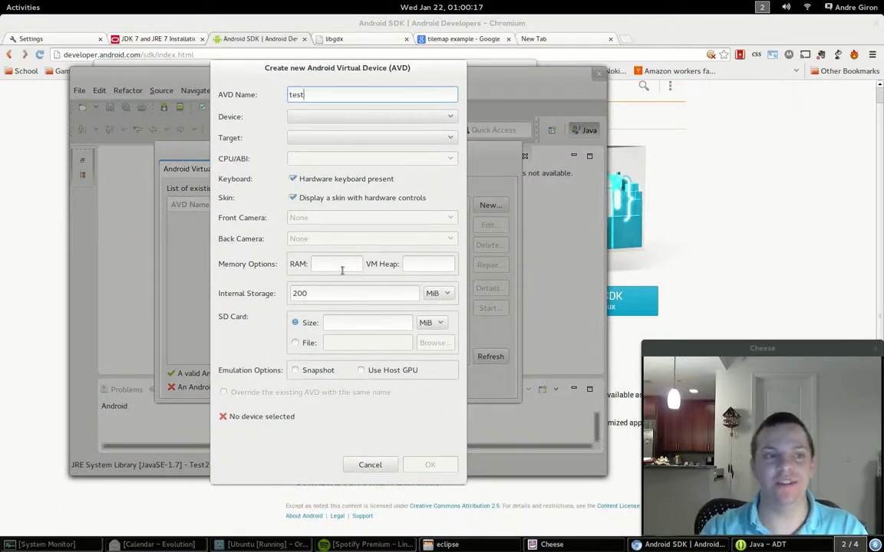
left_click(418, 117)
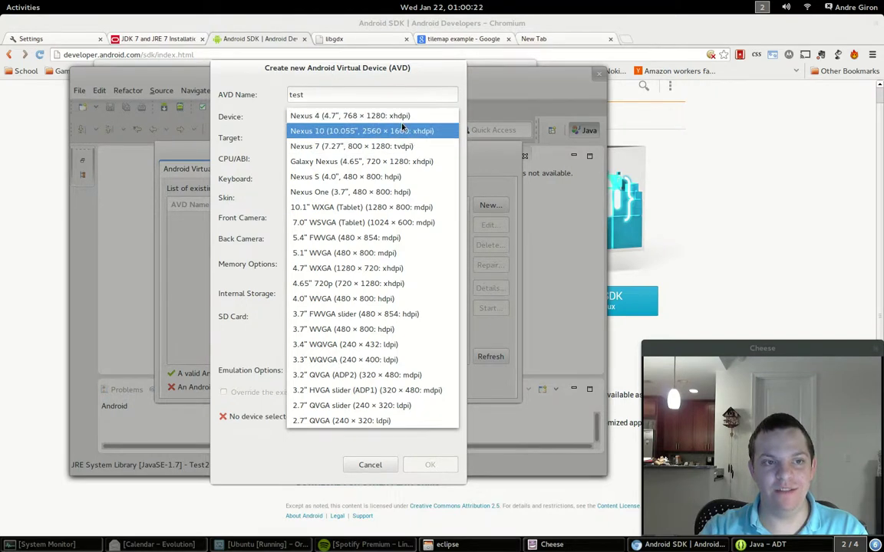
left_click(387, 119)
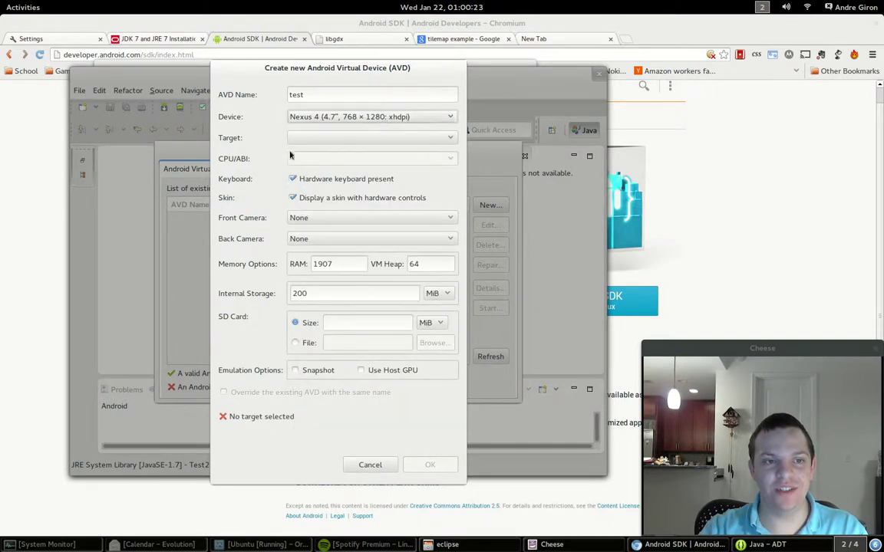
left_click(322, 139)
left_click(386, 139)
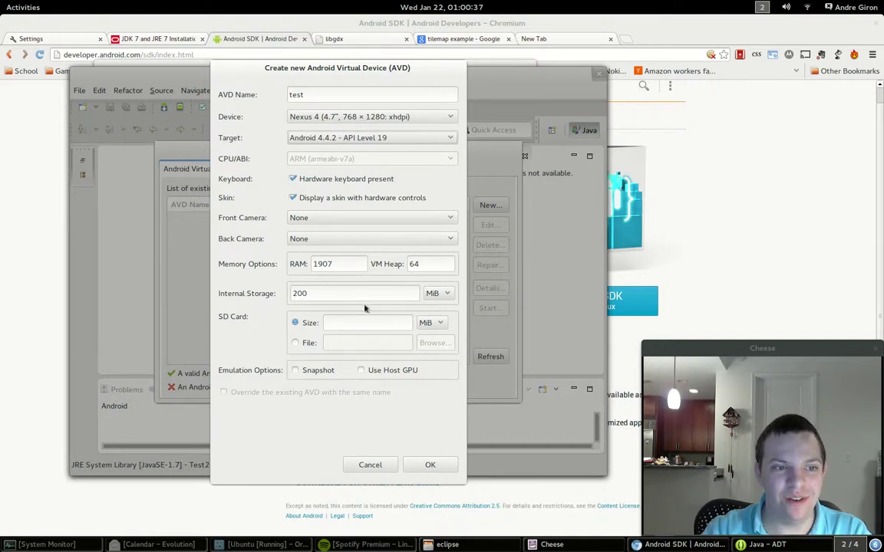
Examine the RAM value in the new virtual device's memory options.
left_click(322, 264)
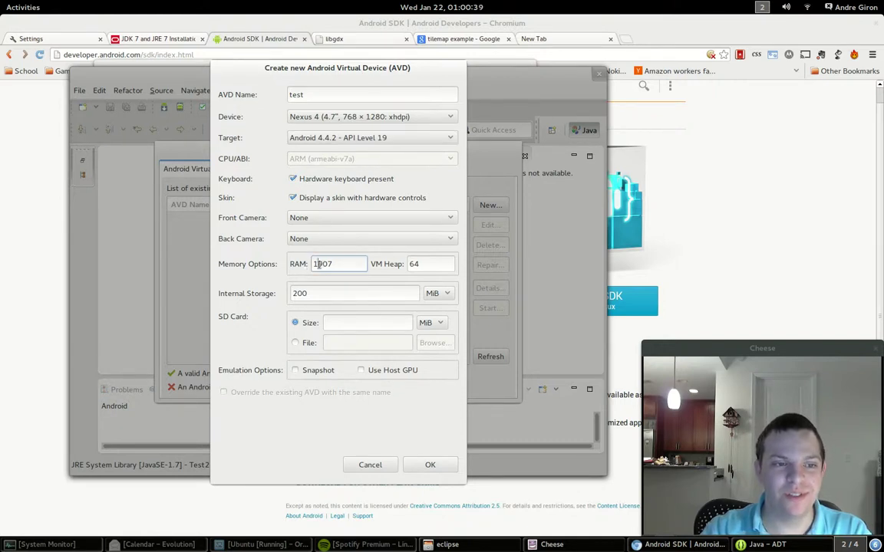
double_click(322, 264)
left_click(352, 264)
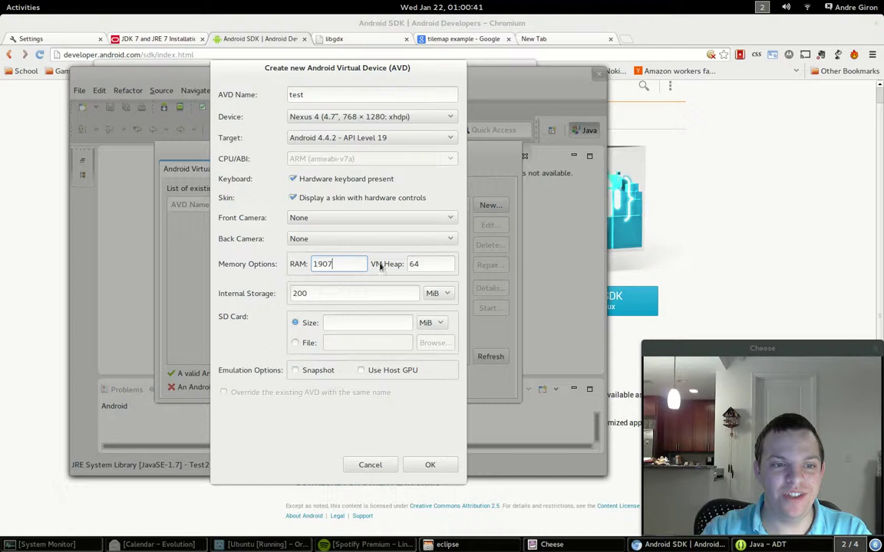
double_click(321, 264)
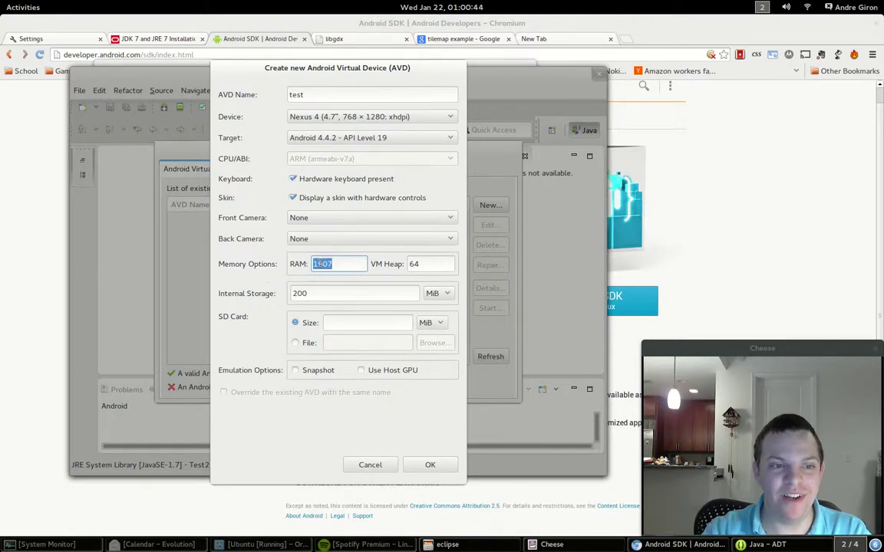
left_click_drag(349, 263, 298, 263)
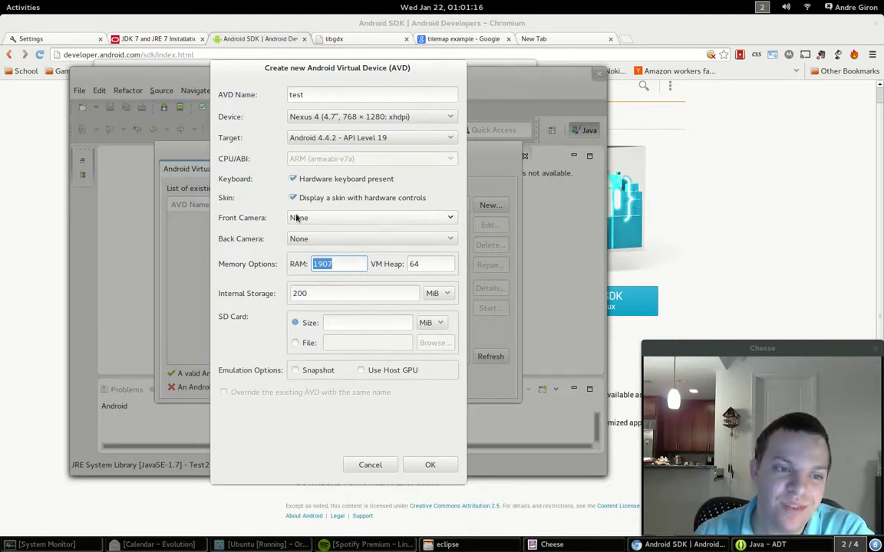
key("End")
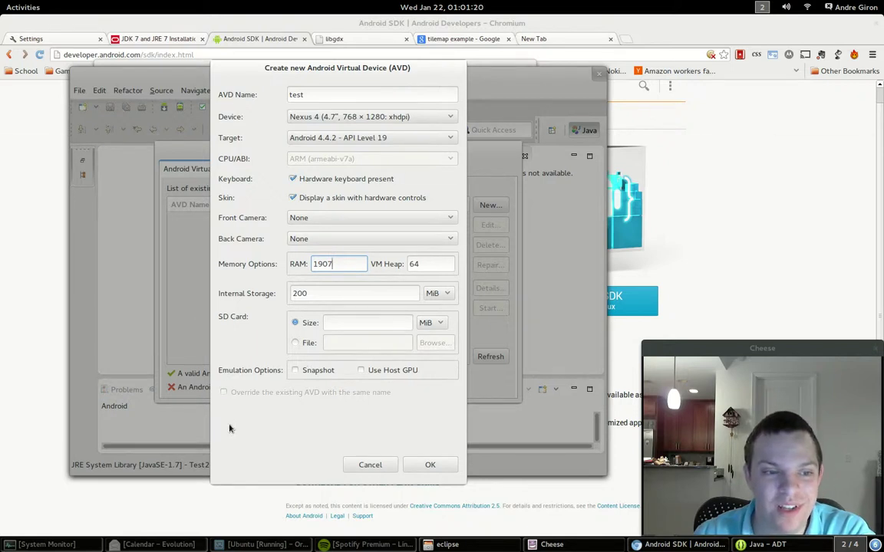
Finish creating the virtual device and select it in the list of existing Android virtual devices.
left_click(429, 466)
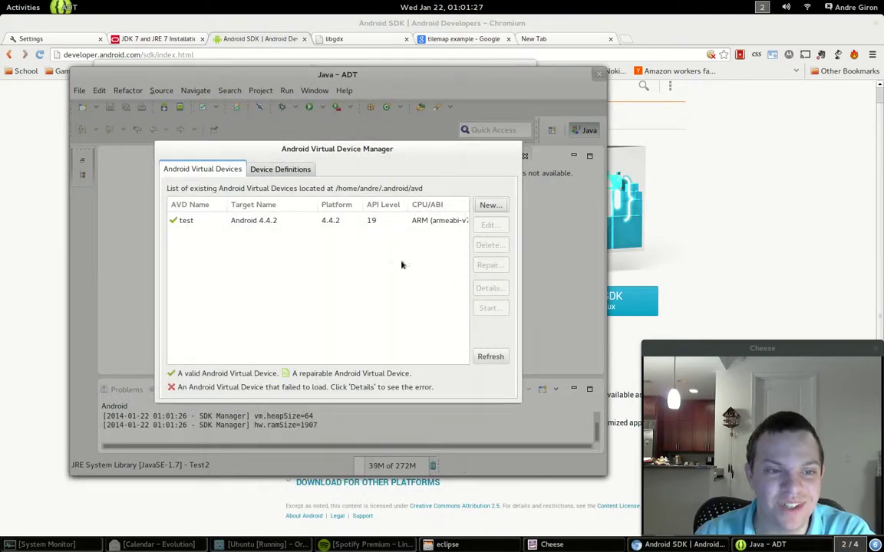
left_click(259, 220)
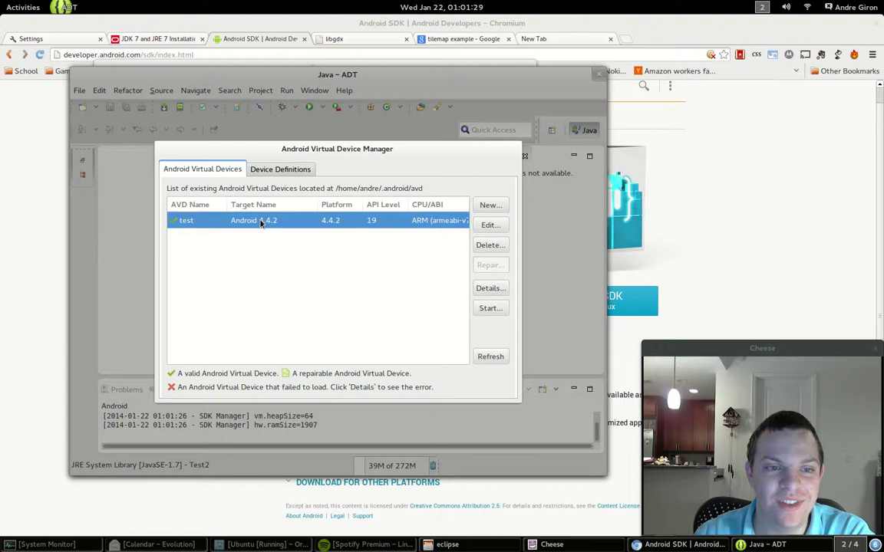
Launch the test virtual device with its display scaled to real size, using a 4.7 in screen and 95 dpi monitor.
left_click(494, 315)
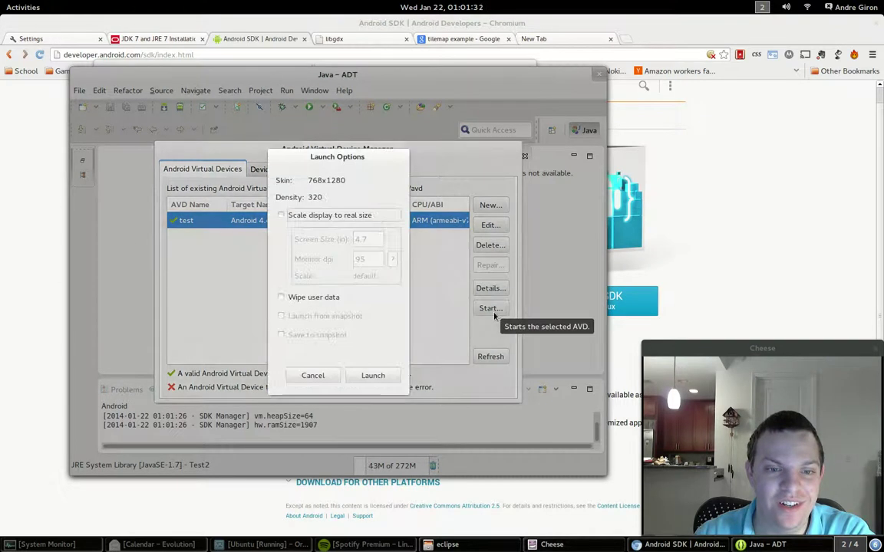
left_click(305, 216)
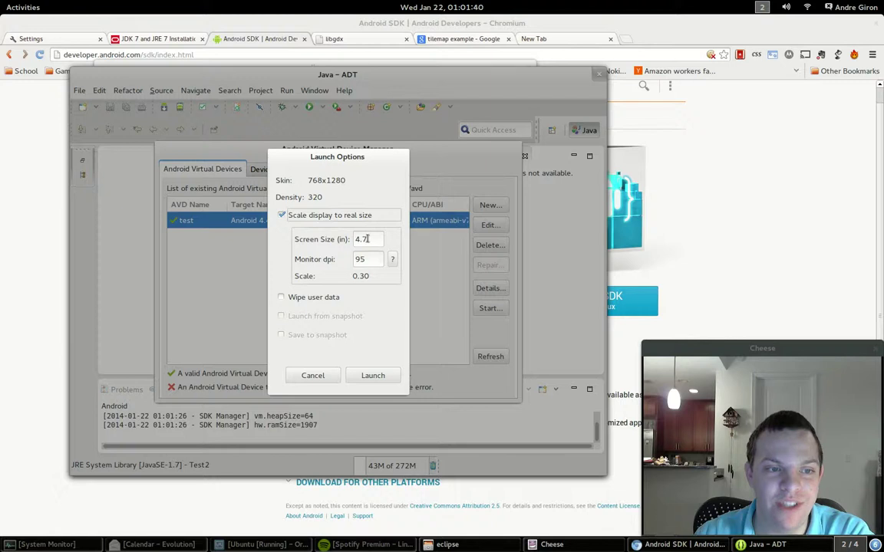
left_click(368, 376)
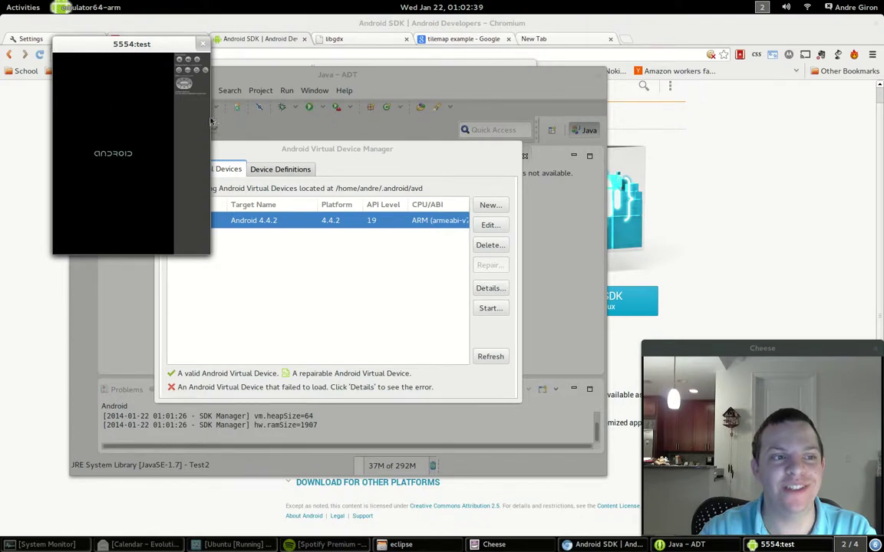
Switch to the libgdx page in Chromium, search the web for libgdx and open the project's official home page.
left_click(372, 41)
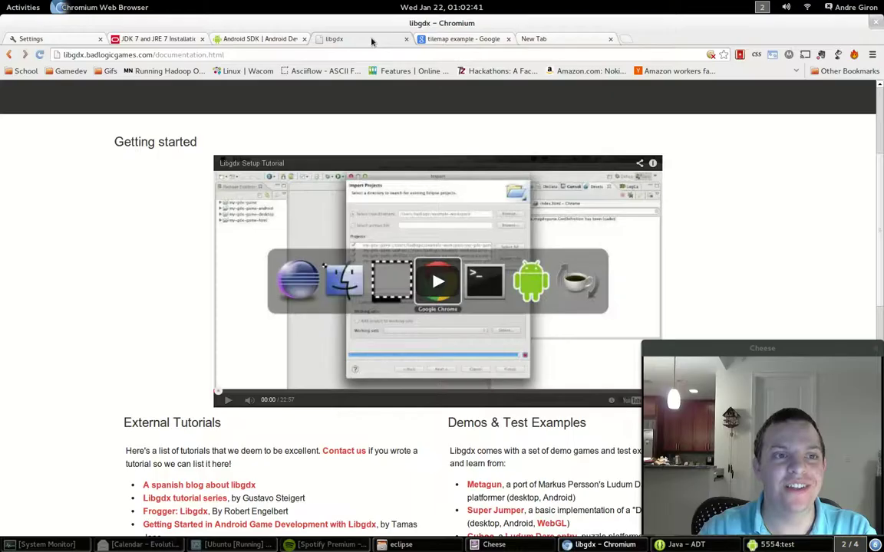
scroll(62, 223, "up", 3)
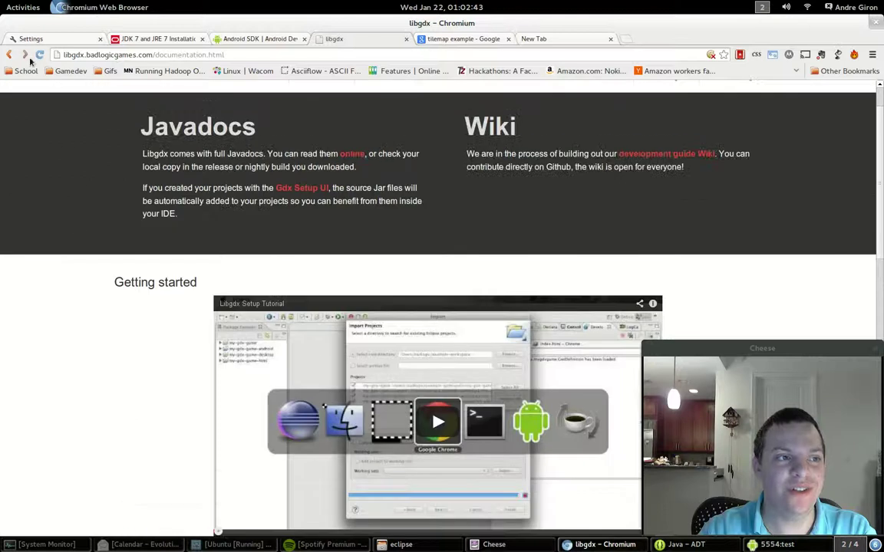
left_click(8, 55)
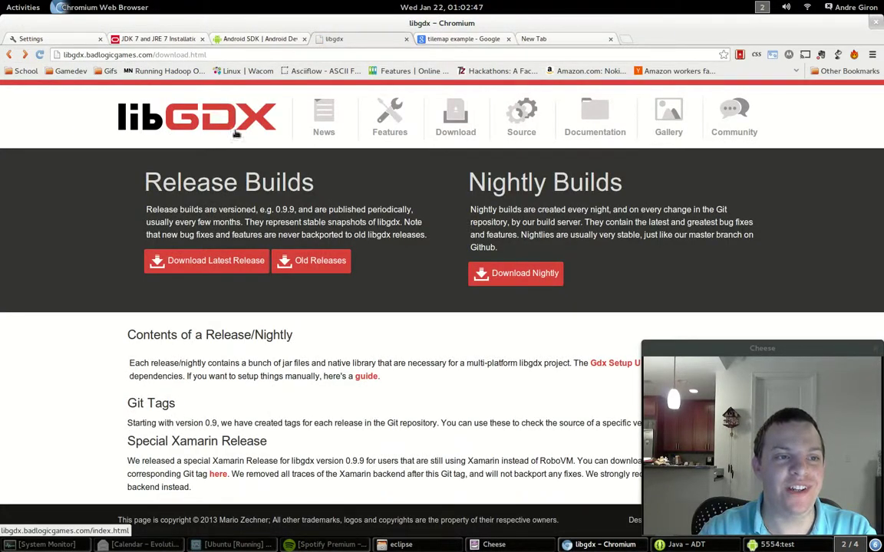
key("ctrl+l")
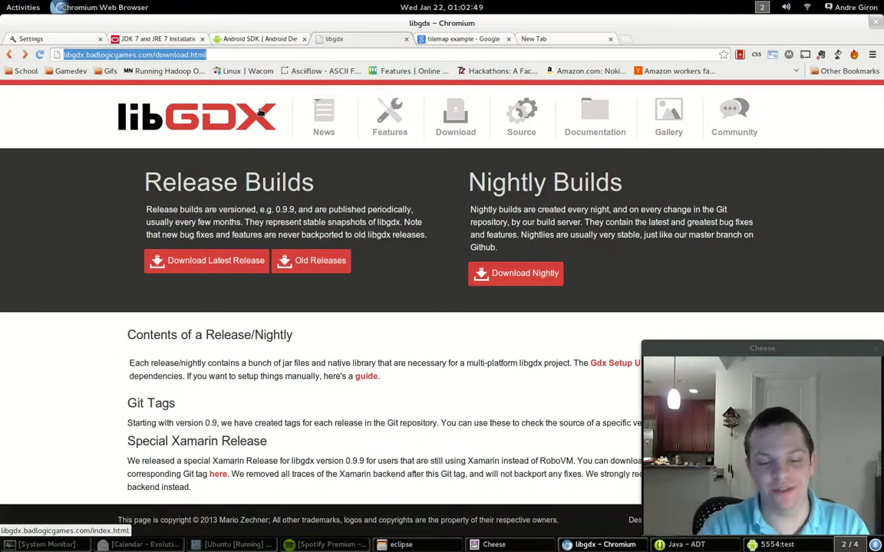
type("lig")
key("BackSpace")
type("bgdx")
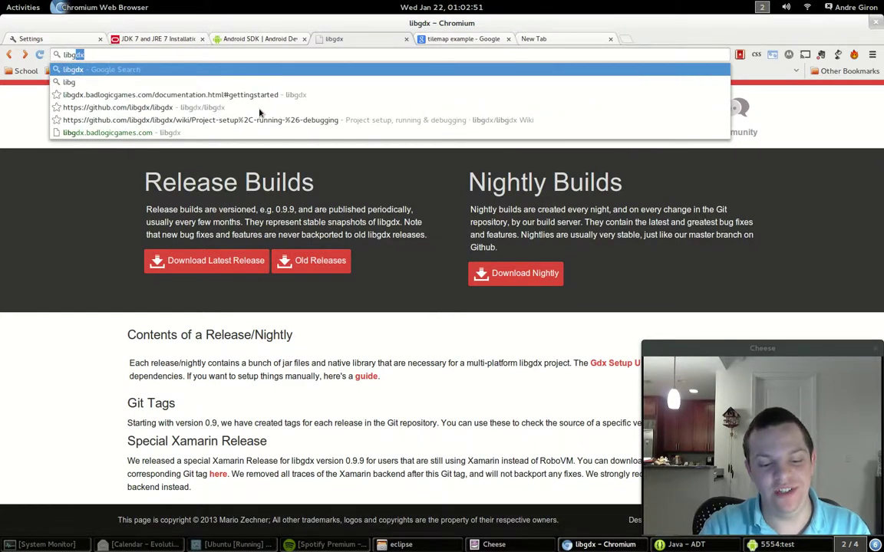
key("Return")
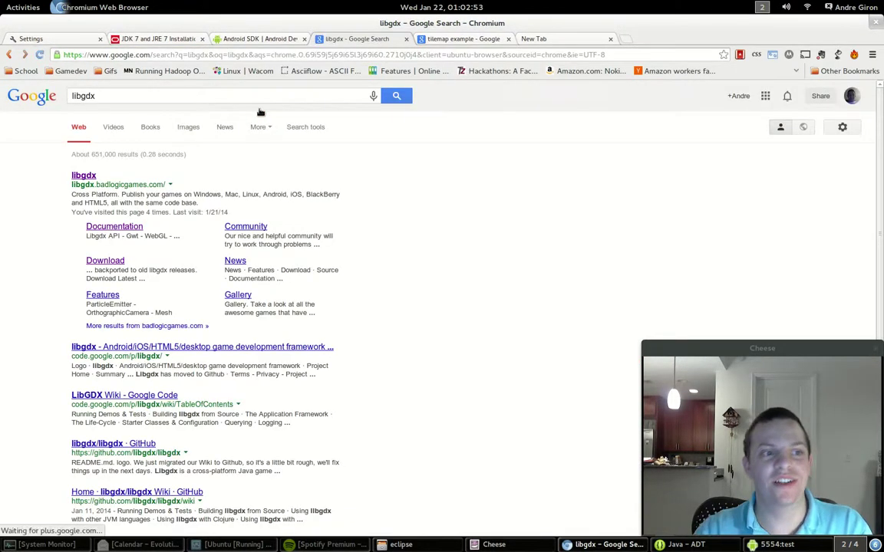
left_click(79, 176)
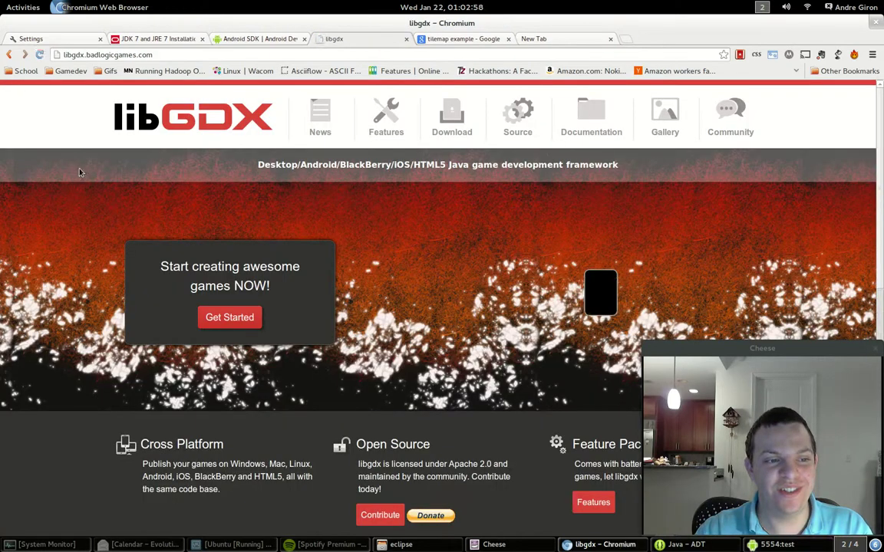
Look through the libgdx home page, including its feature overview and the Showcase of games, and reload the home page.
scroll(276, 245, "down", 3)
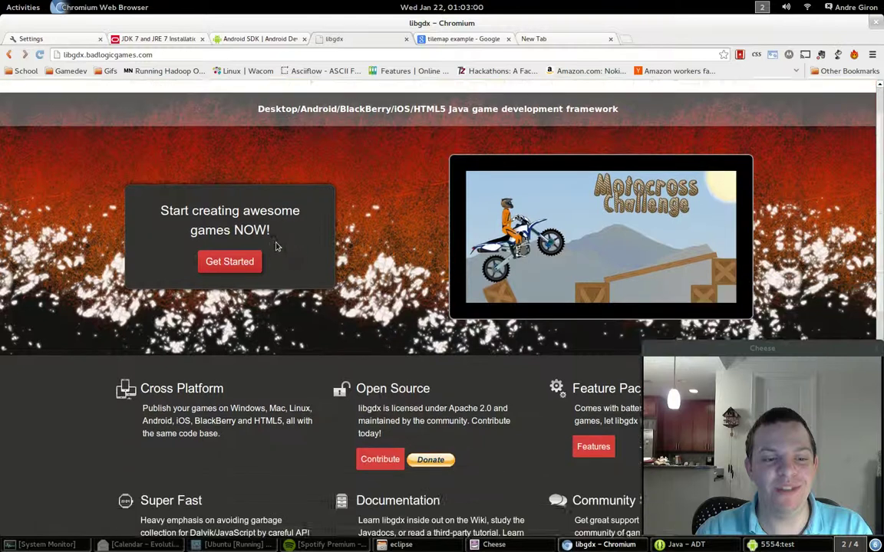
scroll(277, 245, "up", 3)
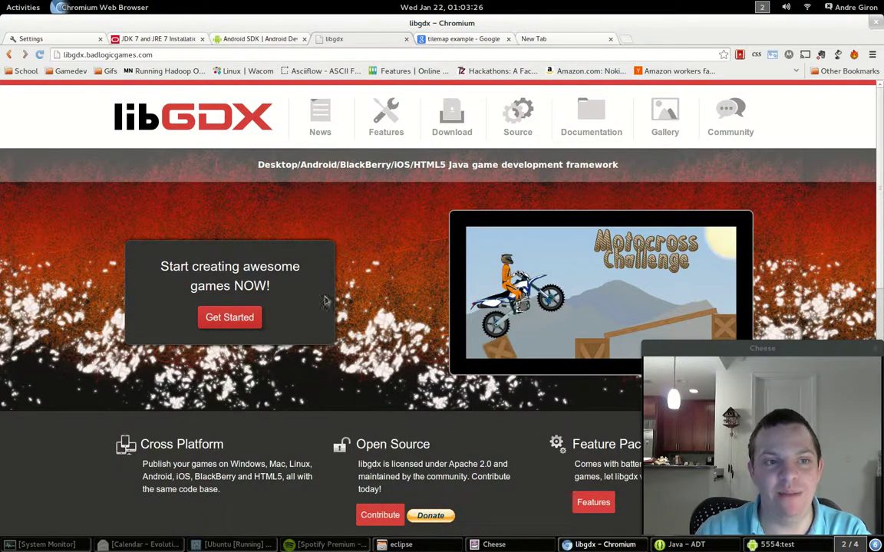
scroll(366, 228, "down", 7)
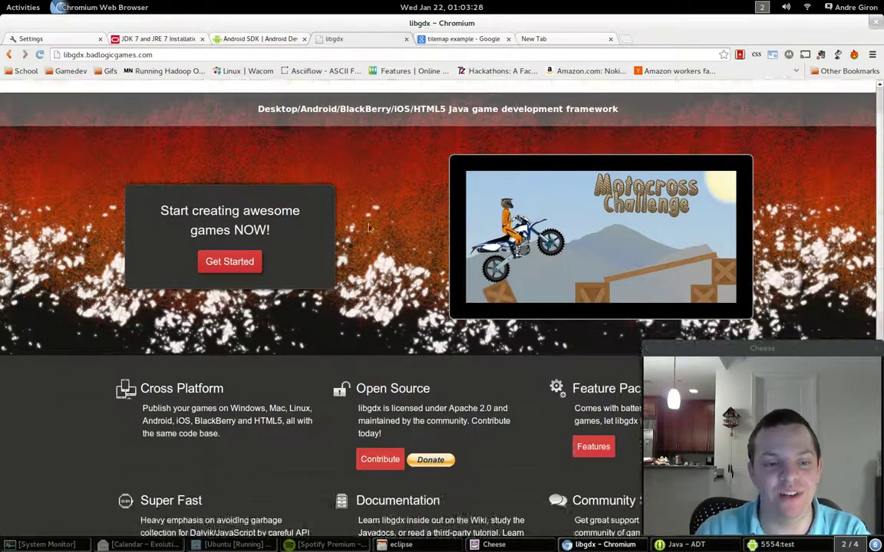
scroll(374, 221, "down", 1)
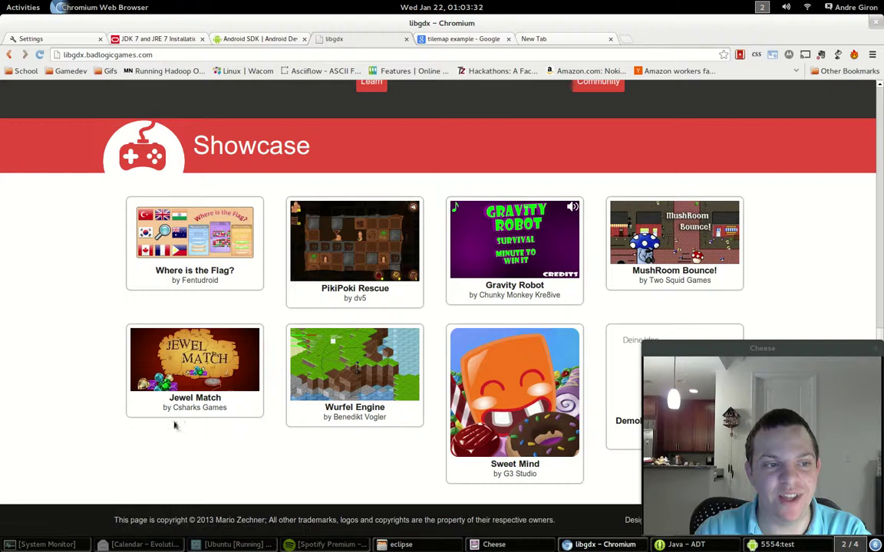
scroll(476, 311, "up", 10)
scroll(529, 347, "up", 3)
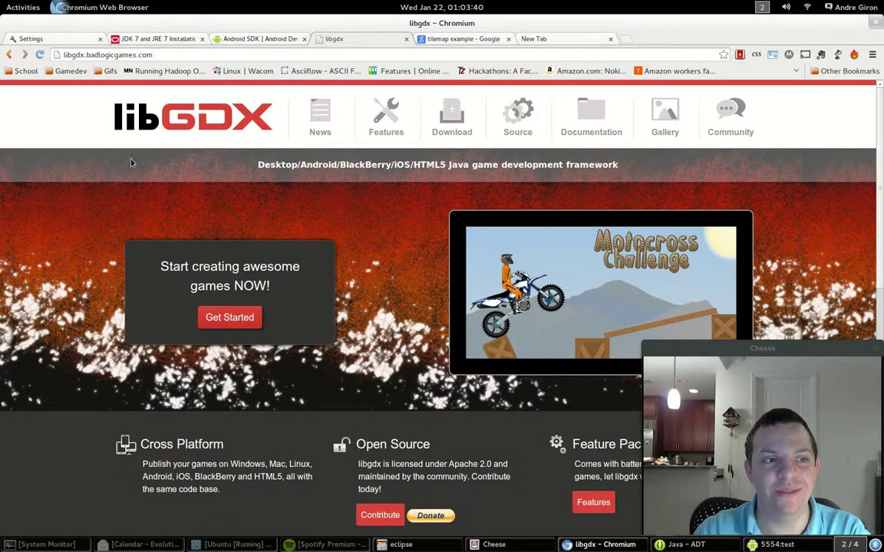
left_click(160, 105)
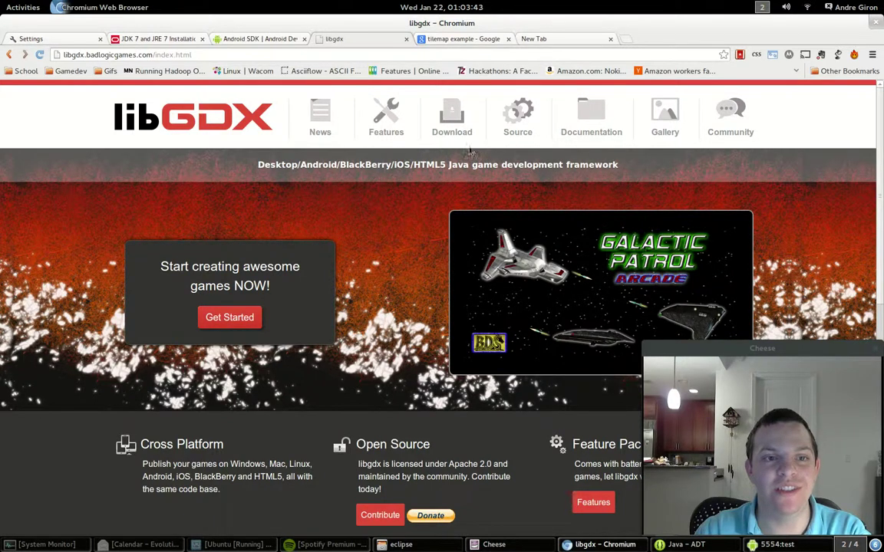
View the libgdx download page and examine the documentation page's Javadocs, Wiki, Getting started and External Tutorials sections.
left_click(453, 123)
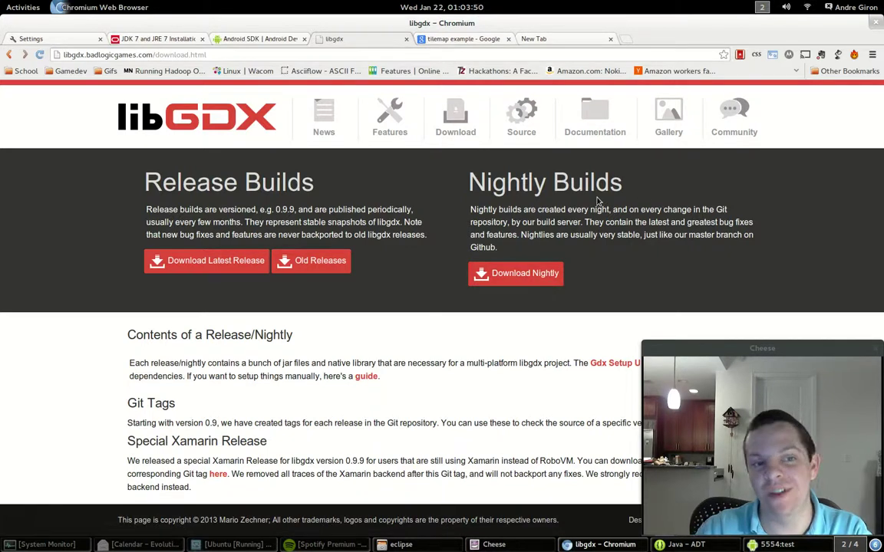
left_click(589, 120)
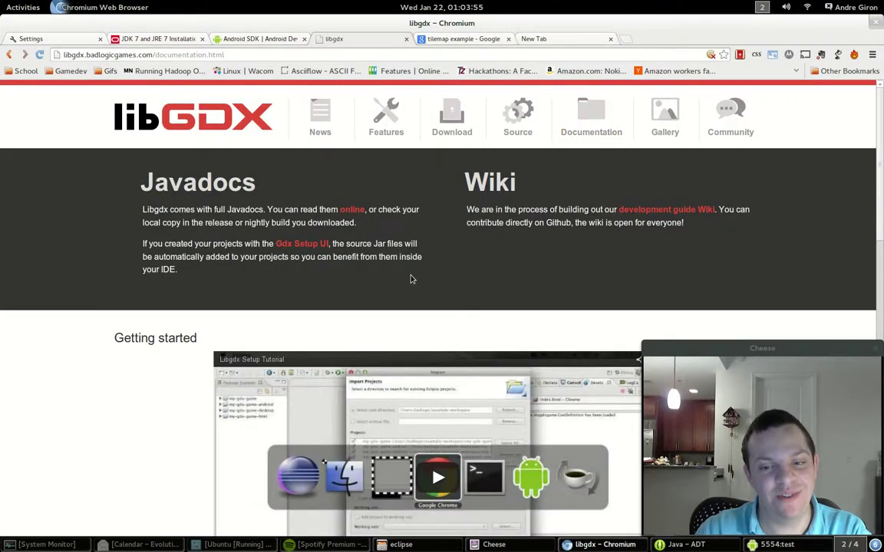
scroll(411, 280, "down", 2)
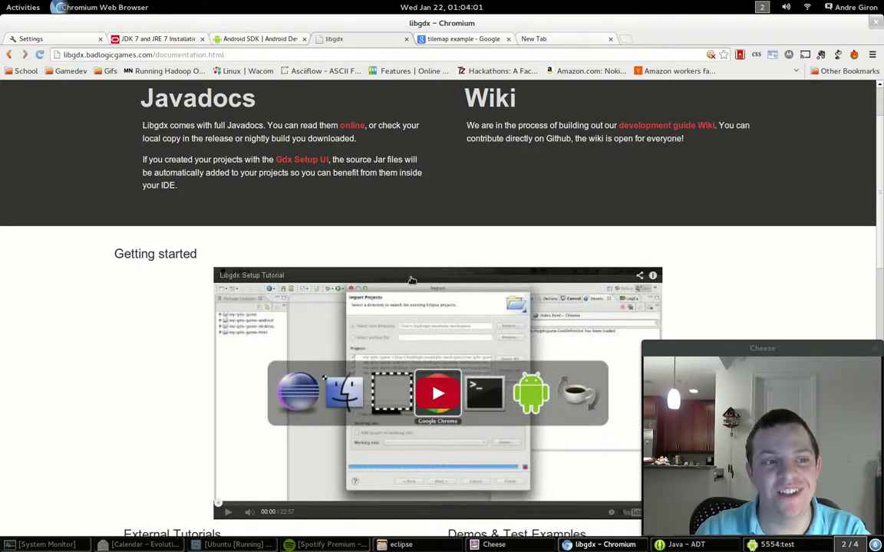
scroll(419, 236, "up", 2)
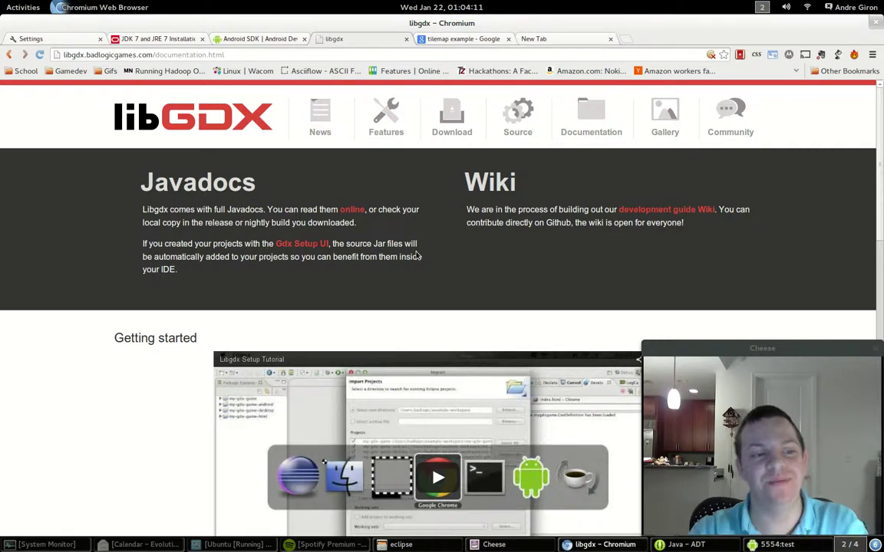
scroll(98, 340, "down", 3)
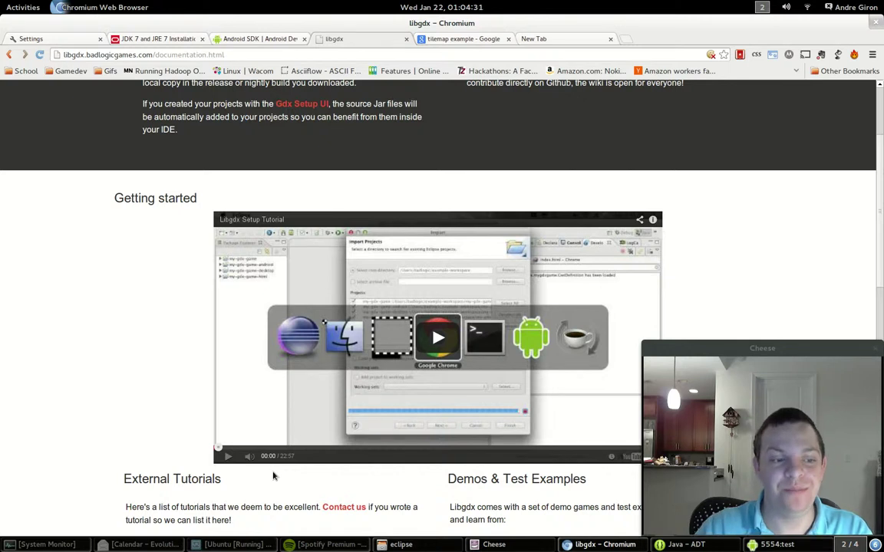
scroll(272, 476, "down", 4)
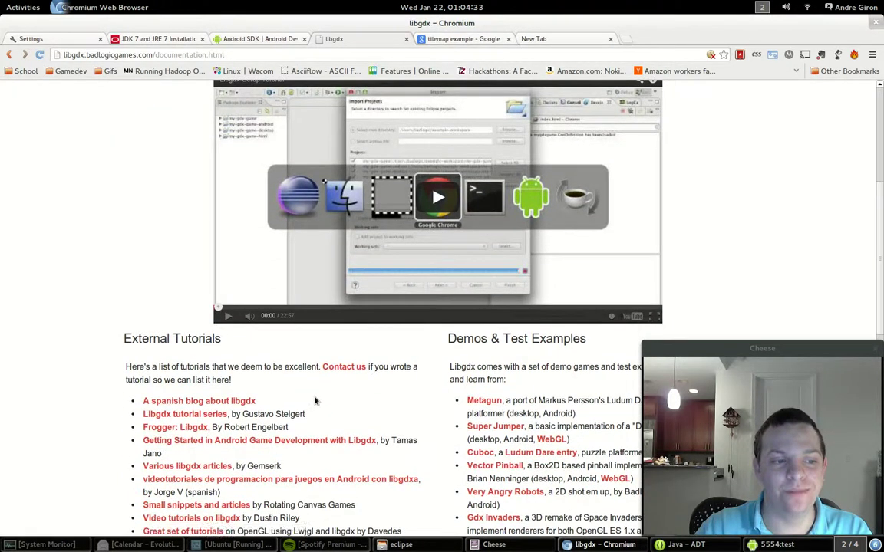
scroll(315, 399, "up", 2)
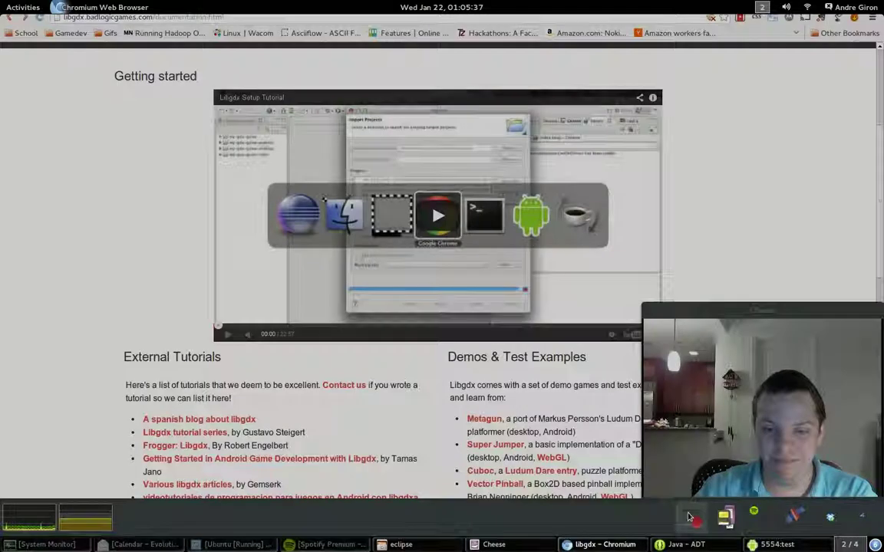
left_click(690, 518)
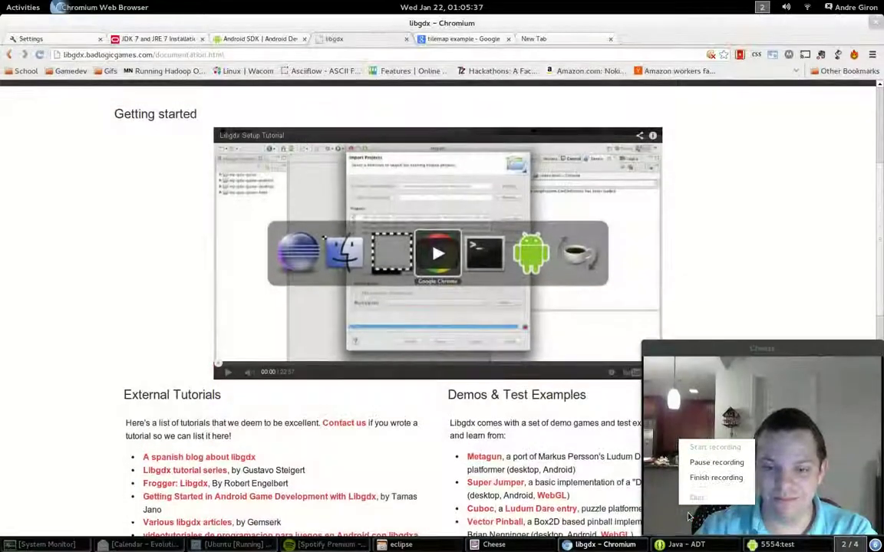